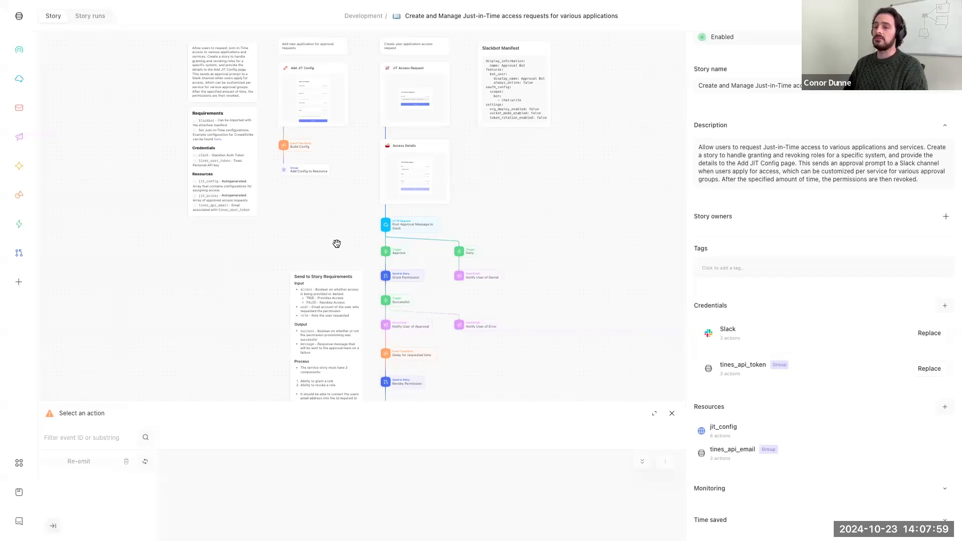
- Review the just-in-time access story and inspect the payloads of its Grant Permission and Revoke Permission actions
scroll(362, 221, "up", 2)
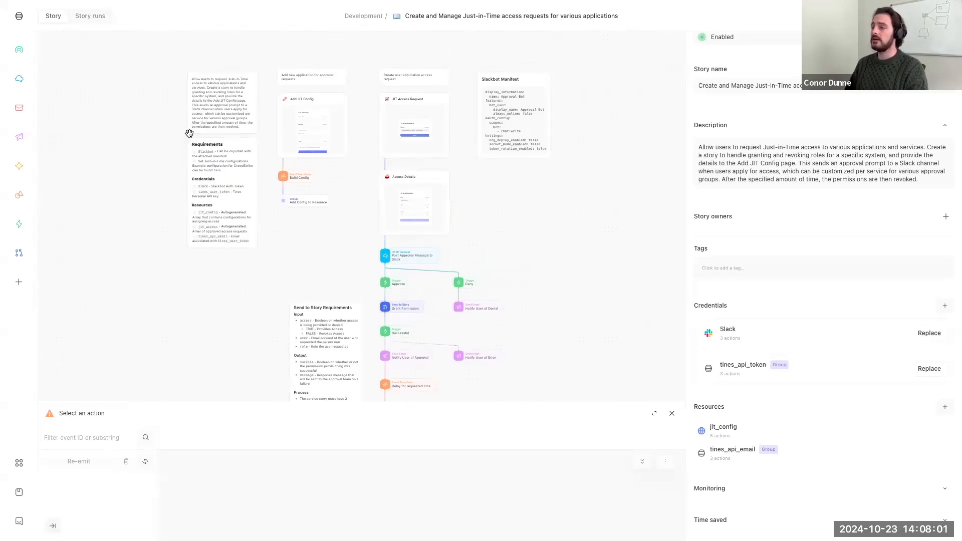
scroll(193, 256, "down", 2)
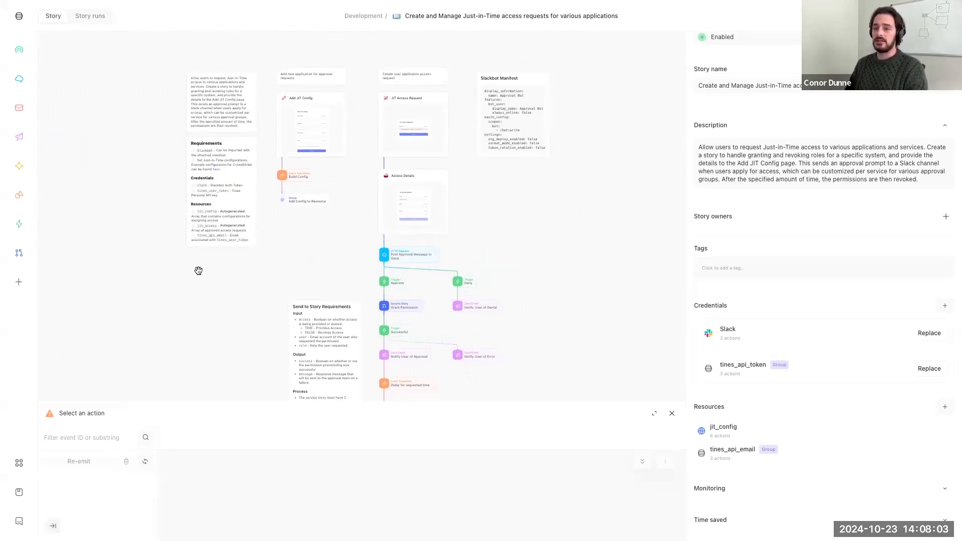
scroll(371, 270, "up", 3)
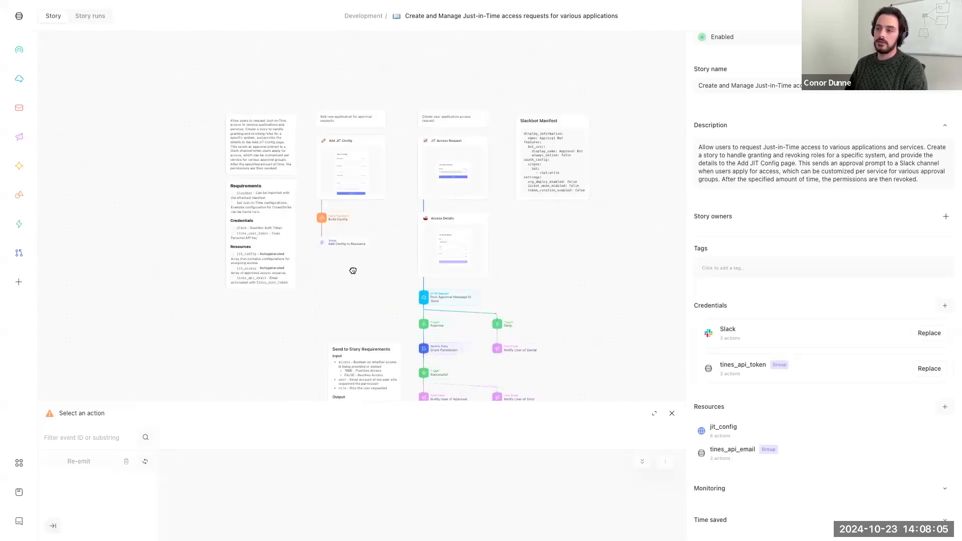
scroll(309, 270, "down", 1)
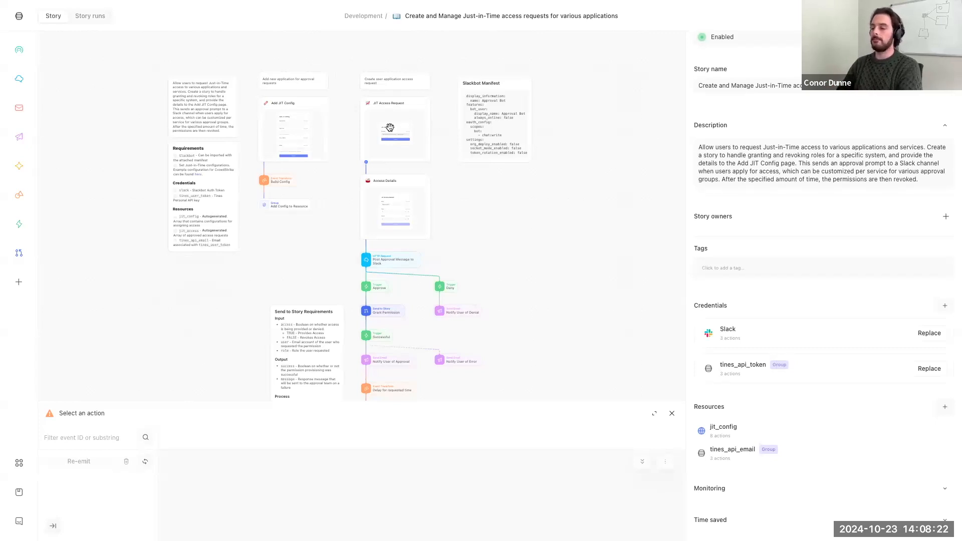
scroll(424, 187, "down", 2)
left_click(383, 243)
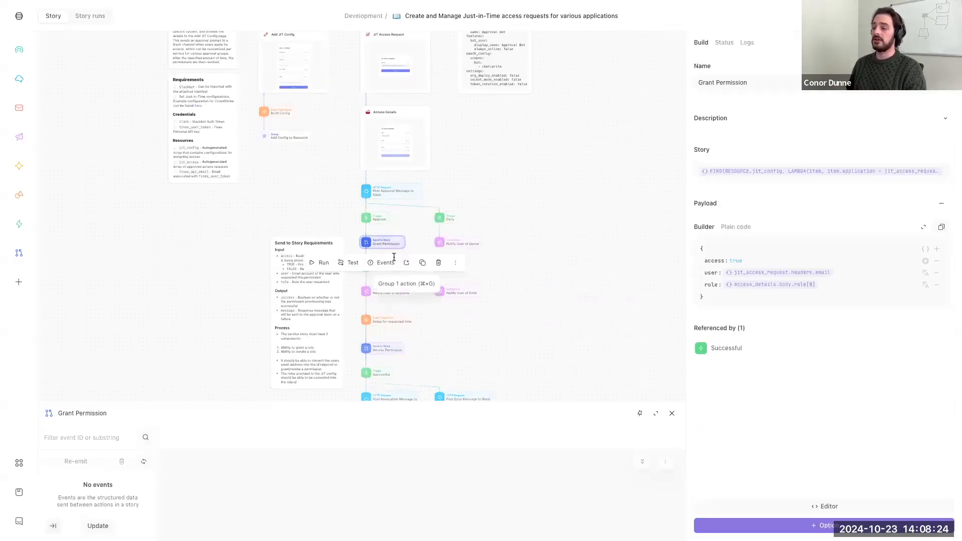
left_click(384, 345)
left_click(387, 241)
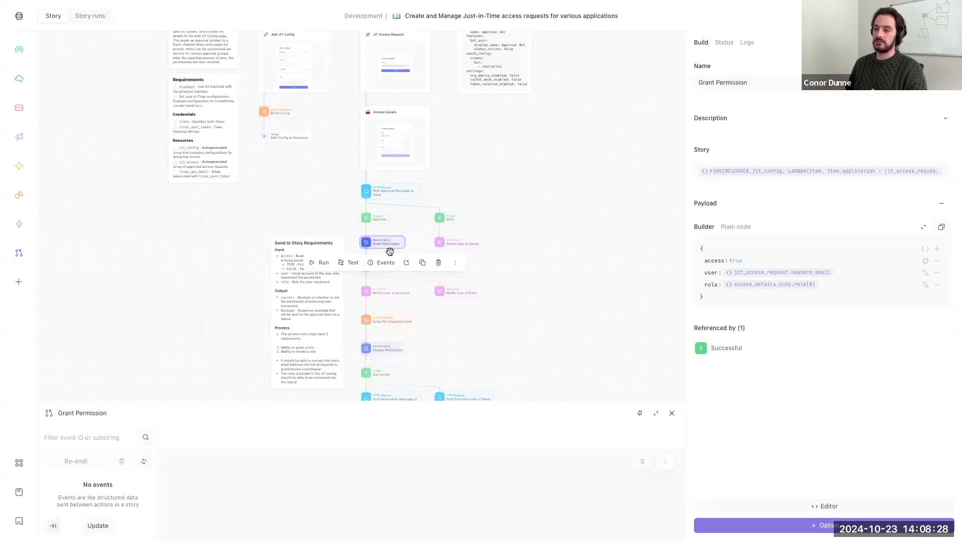
left_click(385, 343)
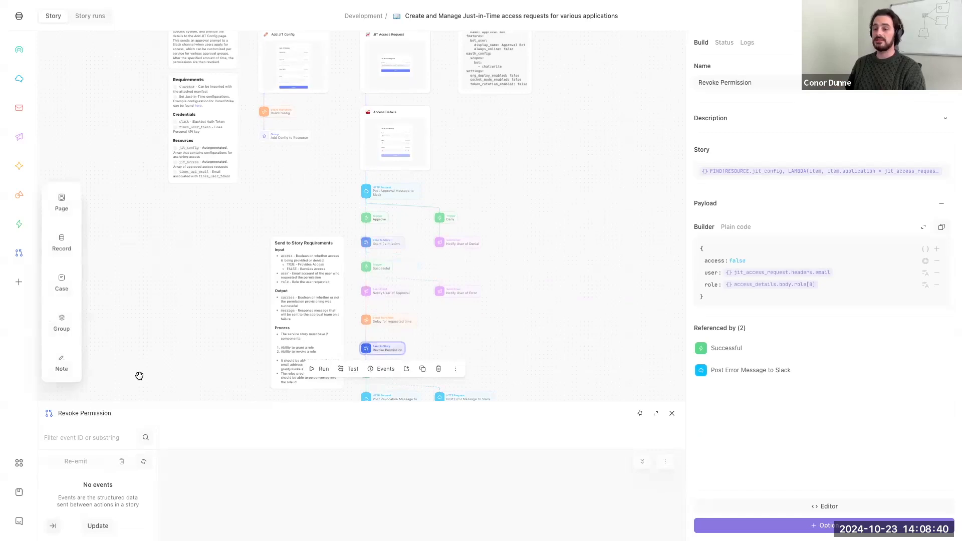
left_click(191, 349)
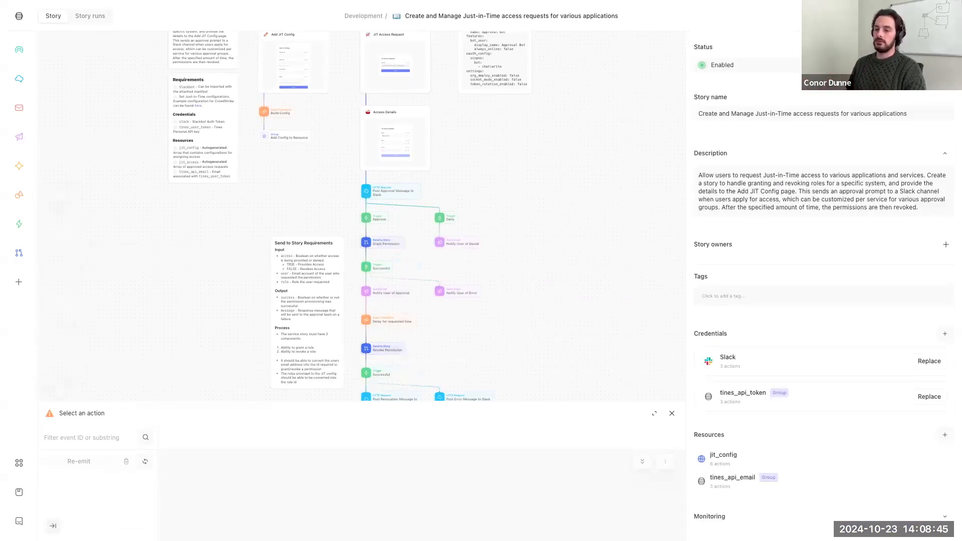
- Switch to the CrowdStrike JIT Access story and inspect its approval webhook, Get Detailed CrowdStrike User group and Grant User Role in CrowdStrike action
mouse_move(2, 310)
left_click(66, 184)
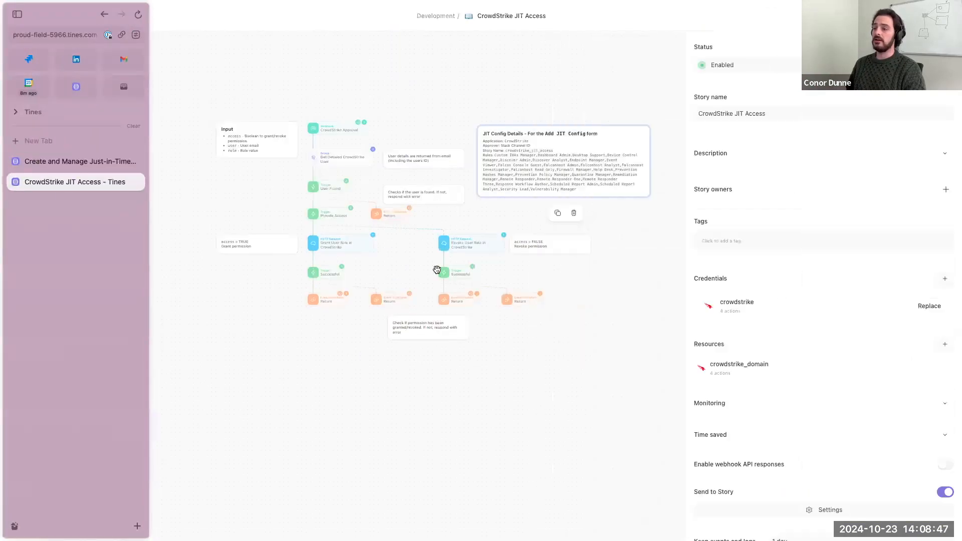
left_click(467, 399)
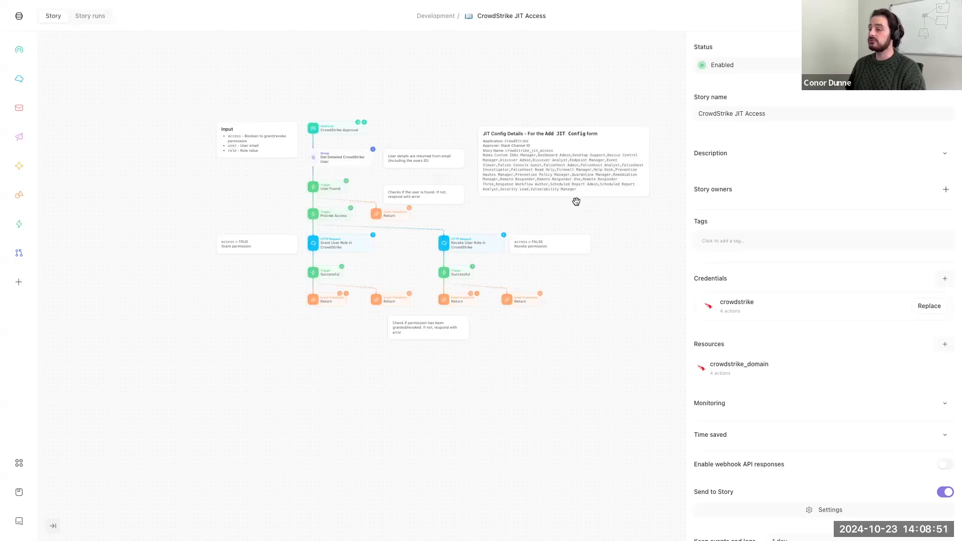
left_click(344, 128)
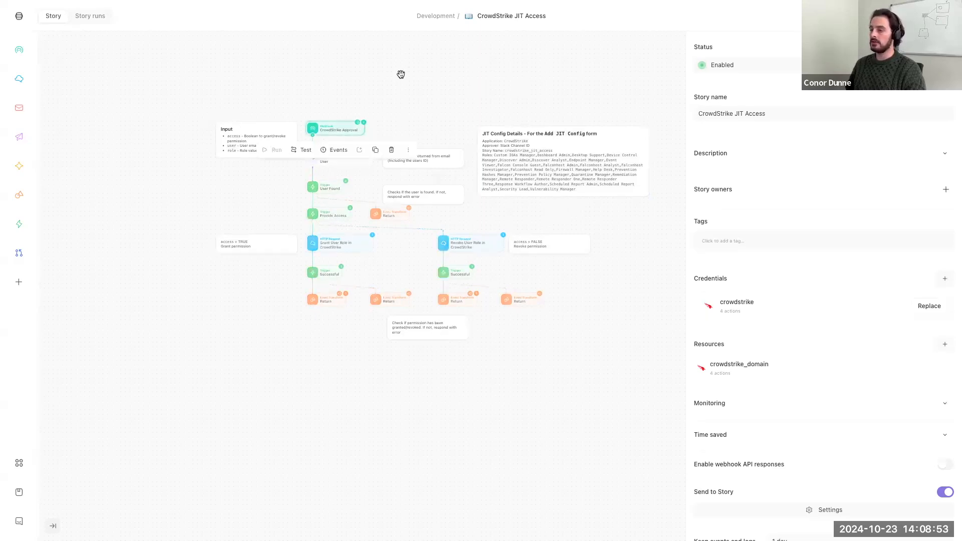
left_click(306, 107)
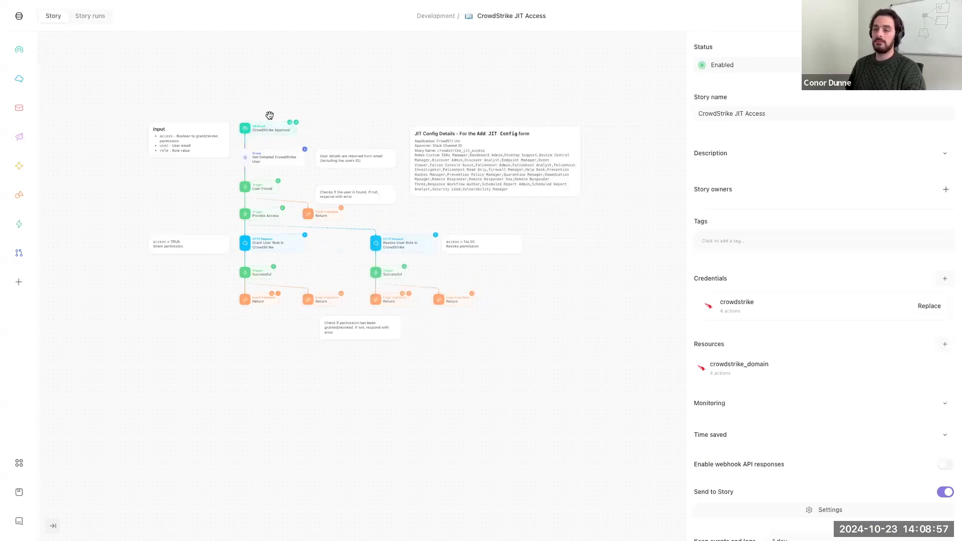
left_click(259, 163)
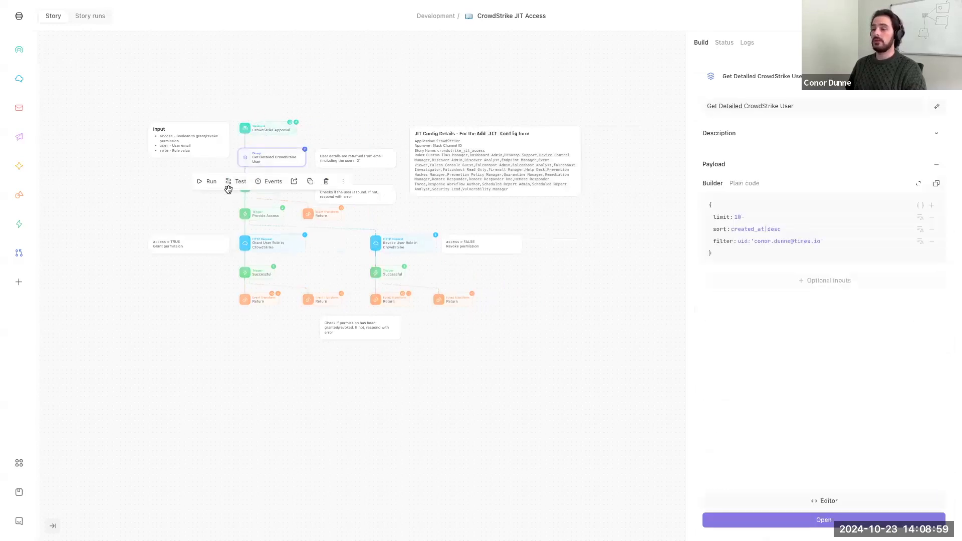
left_click(228, 190)
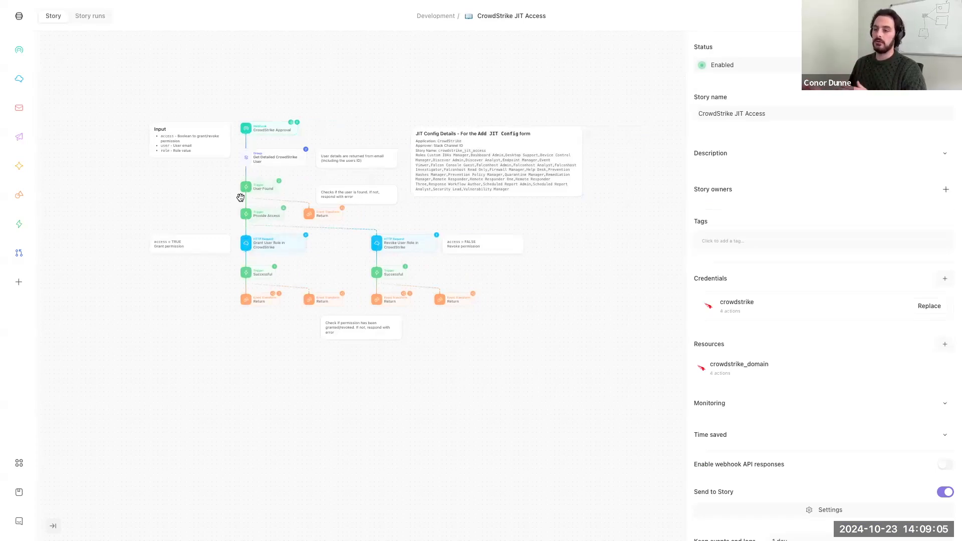
left_click(274, 243)
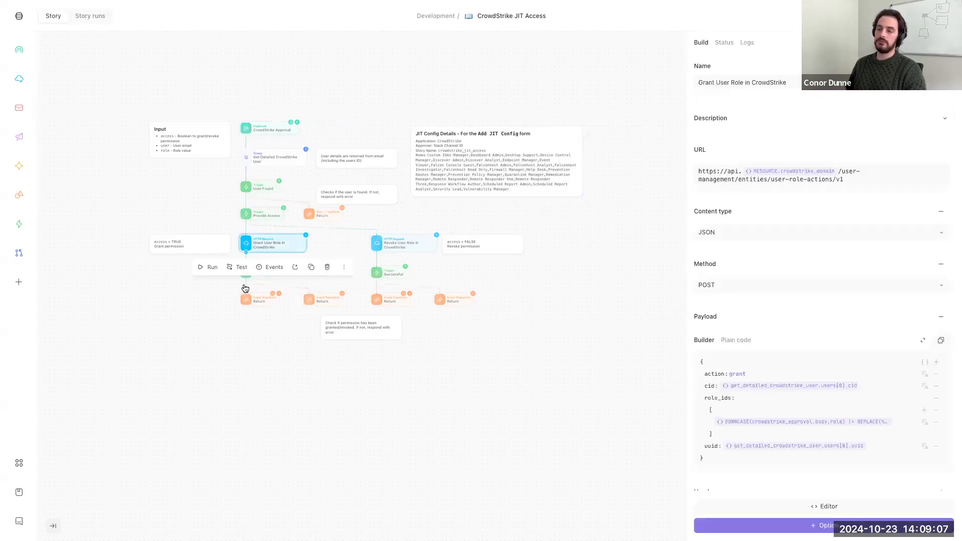
left_click(237, 290)
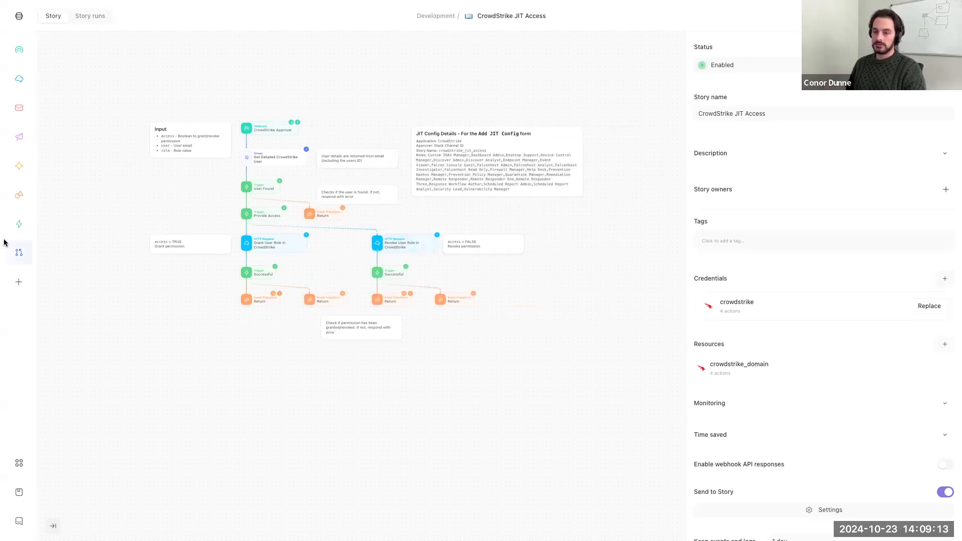
- Return to the Create and Manage Just-in-Time access requests story and open the live Add JIT Config page
mouse_move(32, 187)
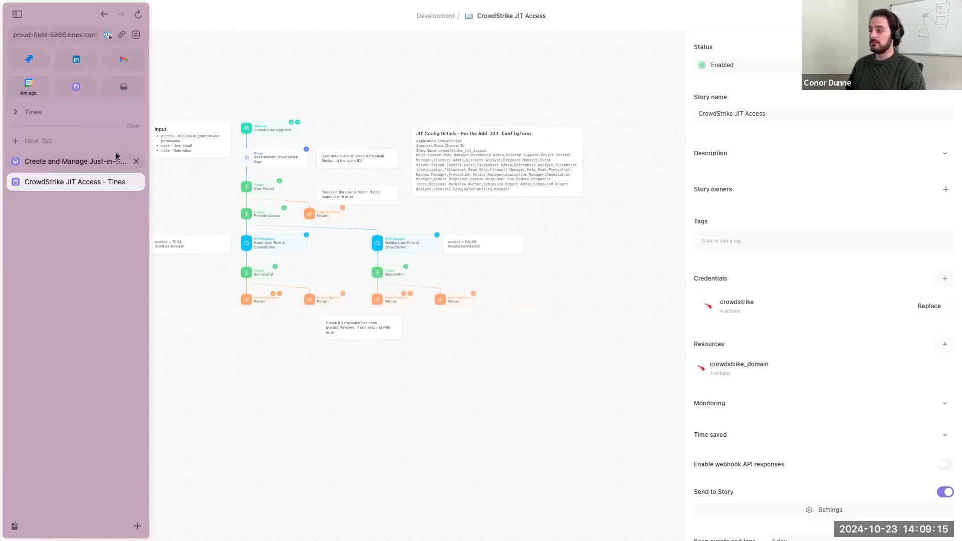
left_click(38, 163)
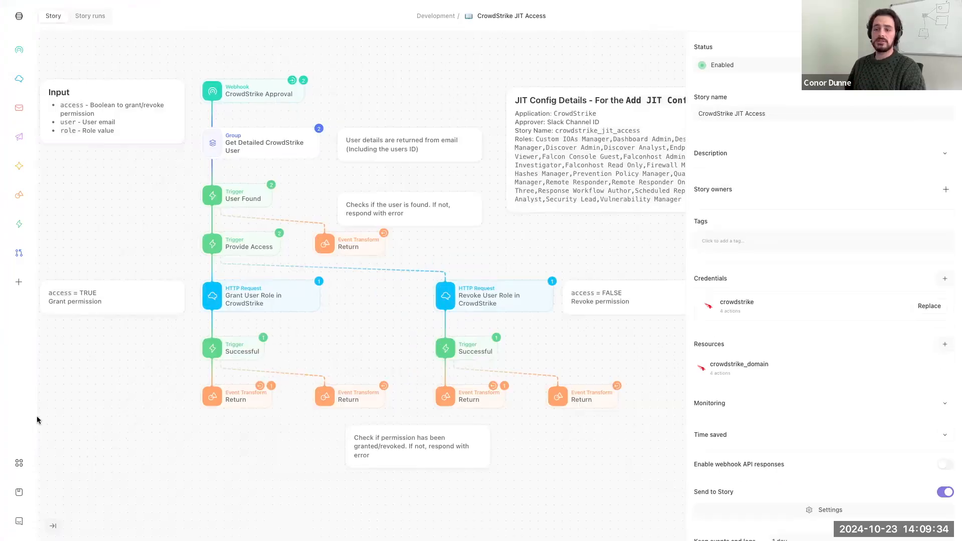
mouse_move(3, 291)
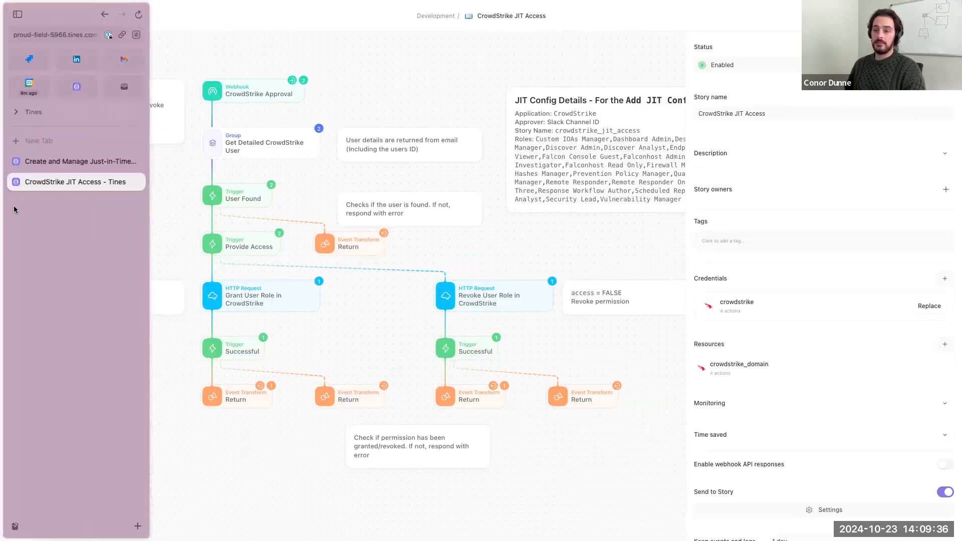
left_click(35, 161)
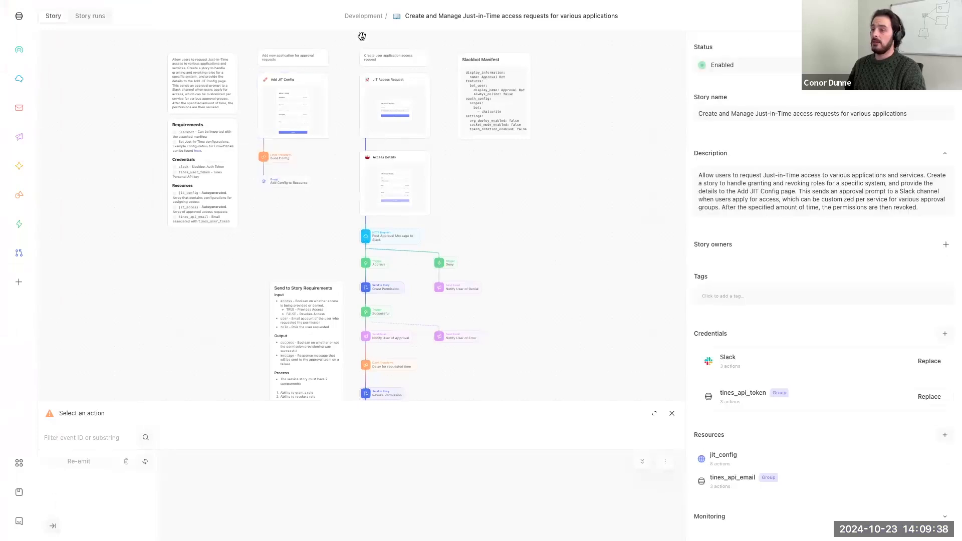
scroll(340, 206, "up", 5)
scroll(340, 205, "down", 2)
scroll(336, 208, "up", 3)
scroll(336, 209, "left", 1)
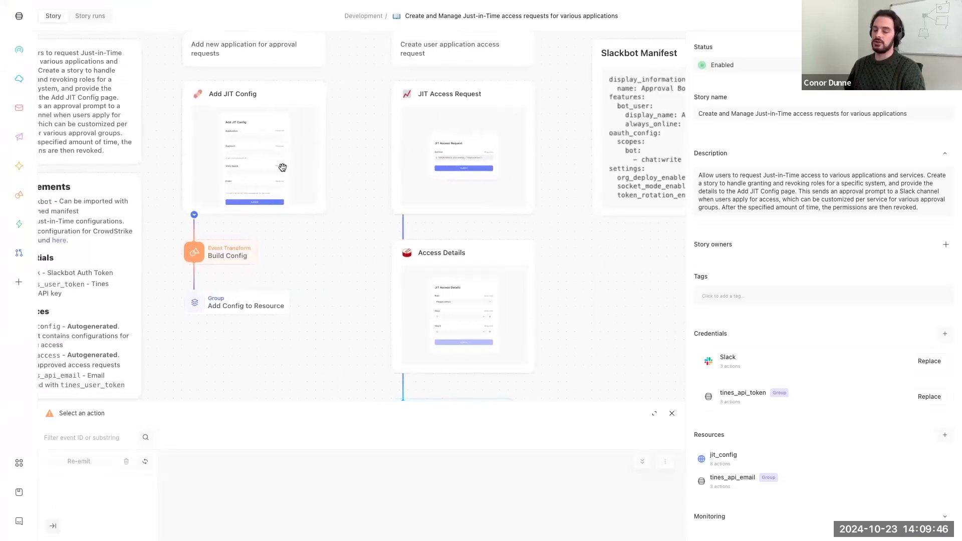
left_click(273, 211)
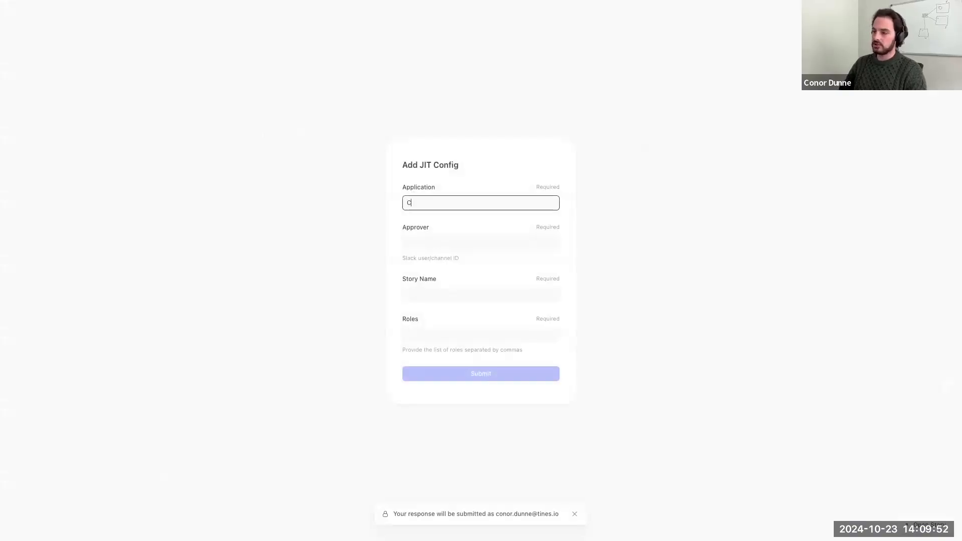
- Fill in the application as CrowdStrike, the approver as Slack channel C04UK3EQNQP and the story name as crowdstrike_jit_access
type("owdStrike")
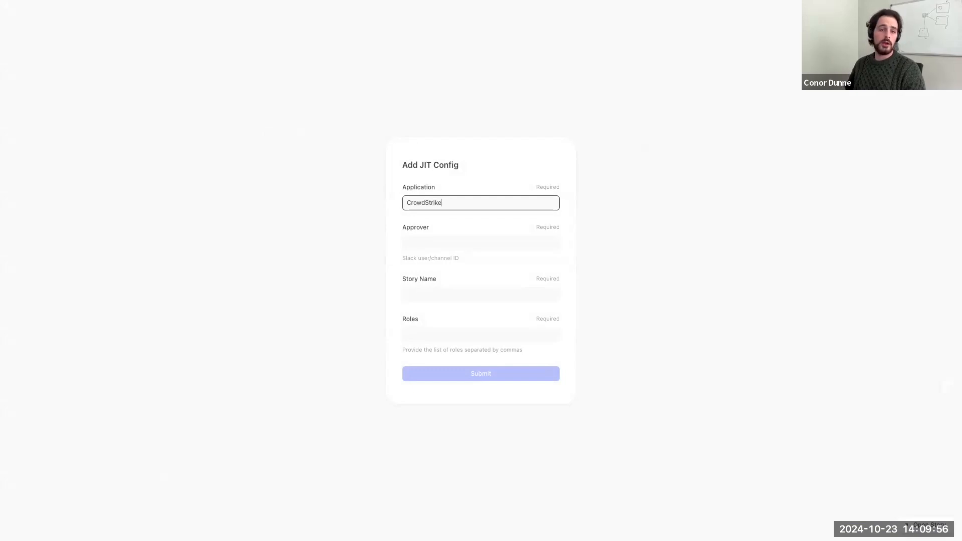
key("super+Tab")
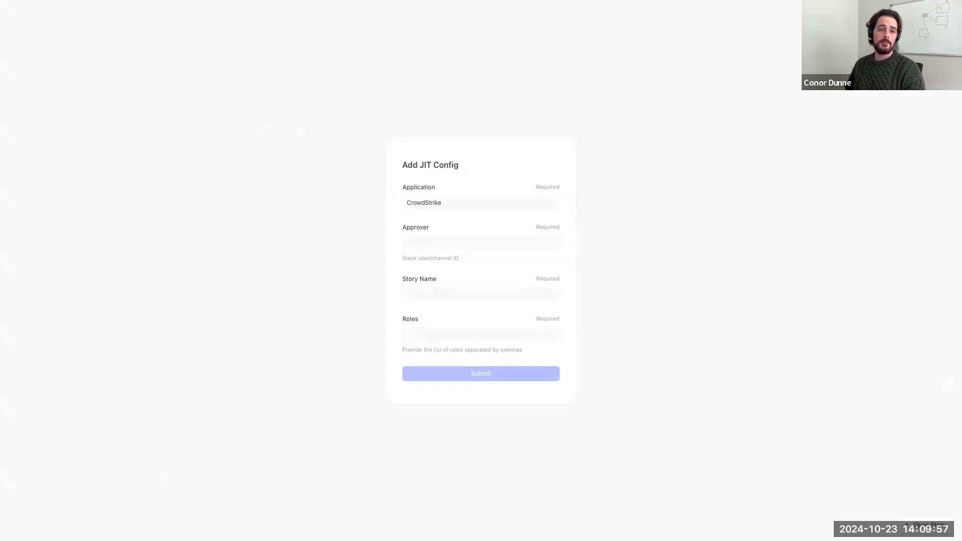
left_click(463, 243)
type("C04UK3EQNQP")
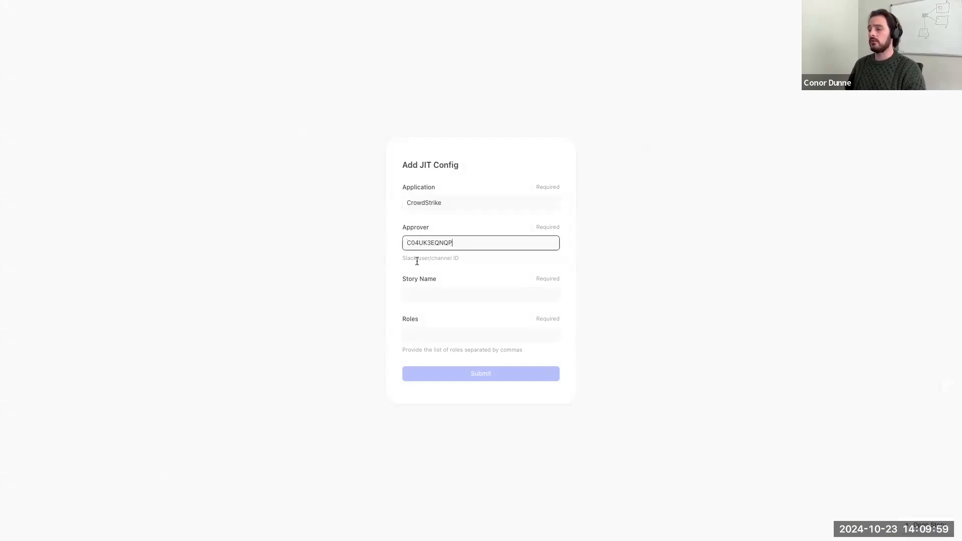
key("super+Tab")
key("super+Tab")
left_click(433, 293)
type("crowdstrike_jit_access")
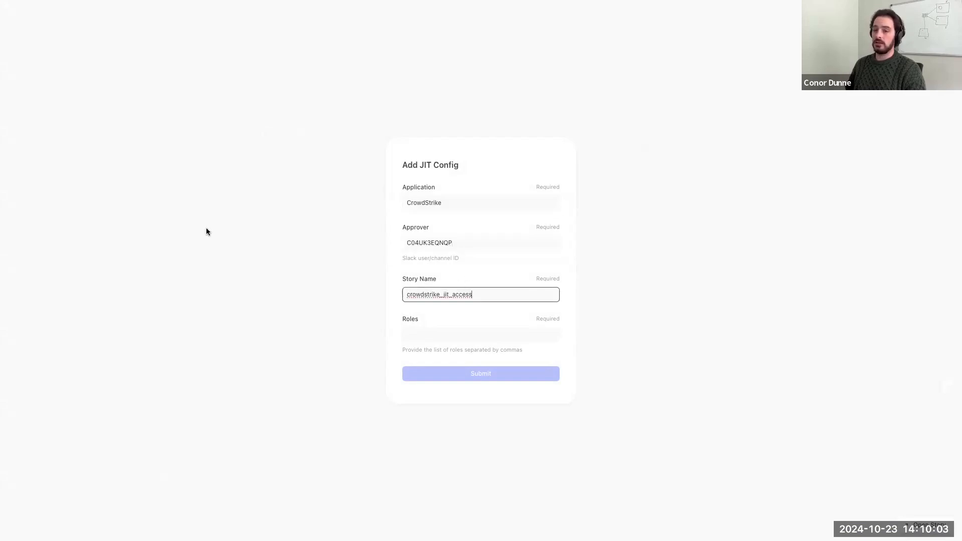
- Check the entered story name against the CrowdStrike JIT Access story and return to the Add JIT Config form
mouse_move(2, 244)
left_click(50, 206)
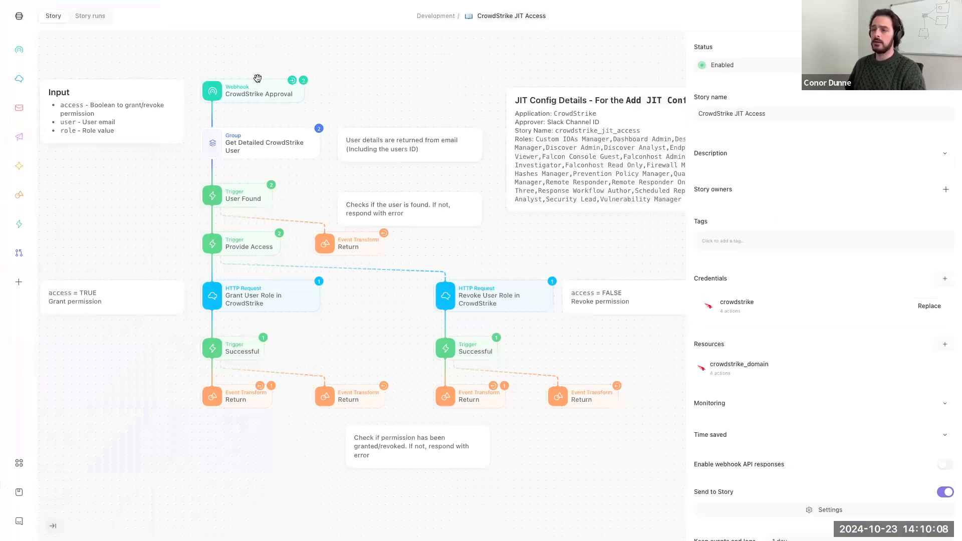
mouse_move(2, 150)
left_click(64, 186)
left_click_drag(486, 295, 406, 296)
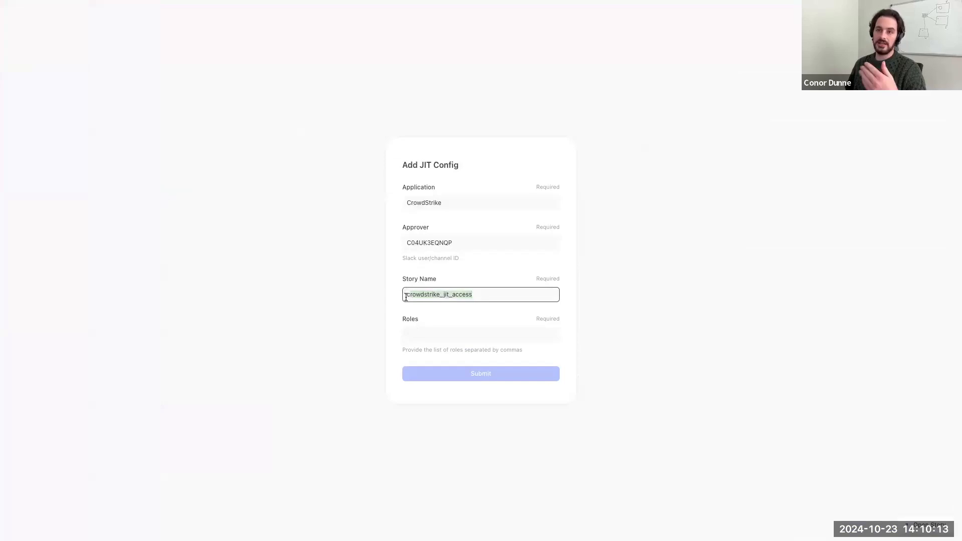
- Paste the comma-separated CrowdStrike roles into the Roles field and submit the Add JIT Config form
left_click(431, 330)
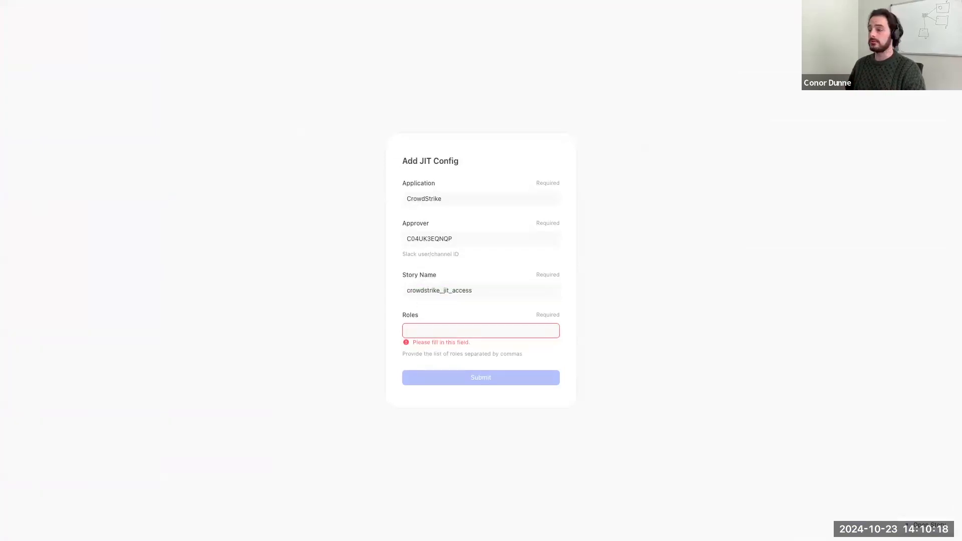
key("ctrl+v")
left_click(468, 377)
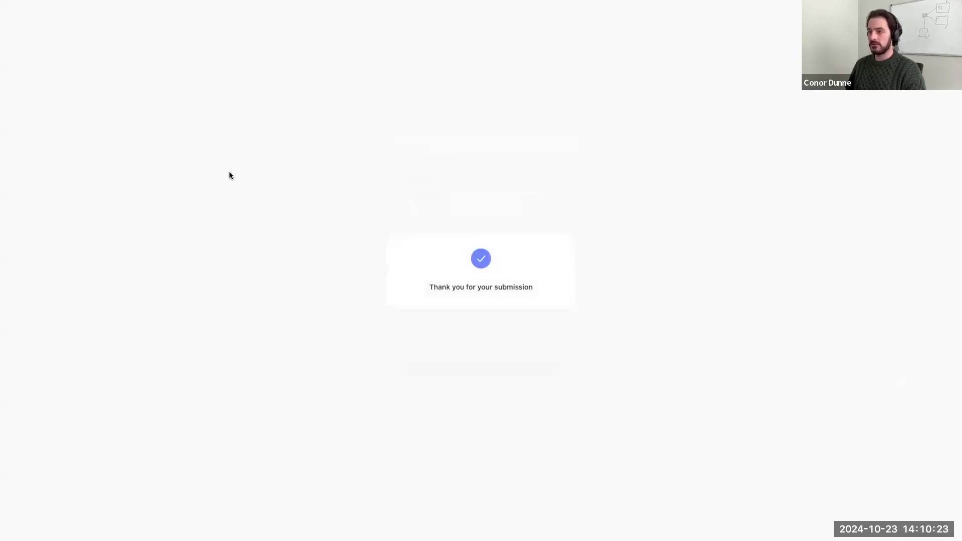
- Go back to the just-in-time access story and visit its JIT Access Request page
key("ctrl+Tab")
mouse_move(22, 181)
left_click(65, 163)
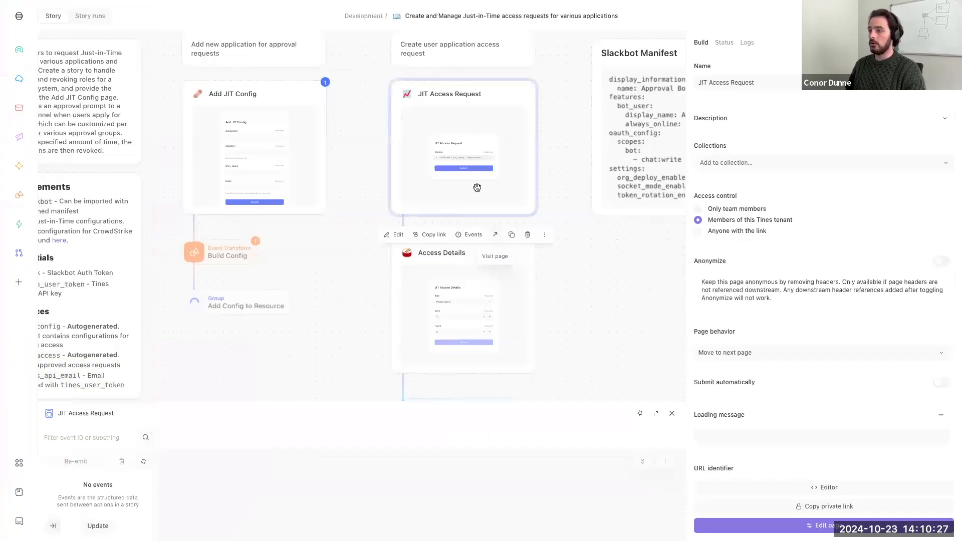
left_click(492, 234)
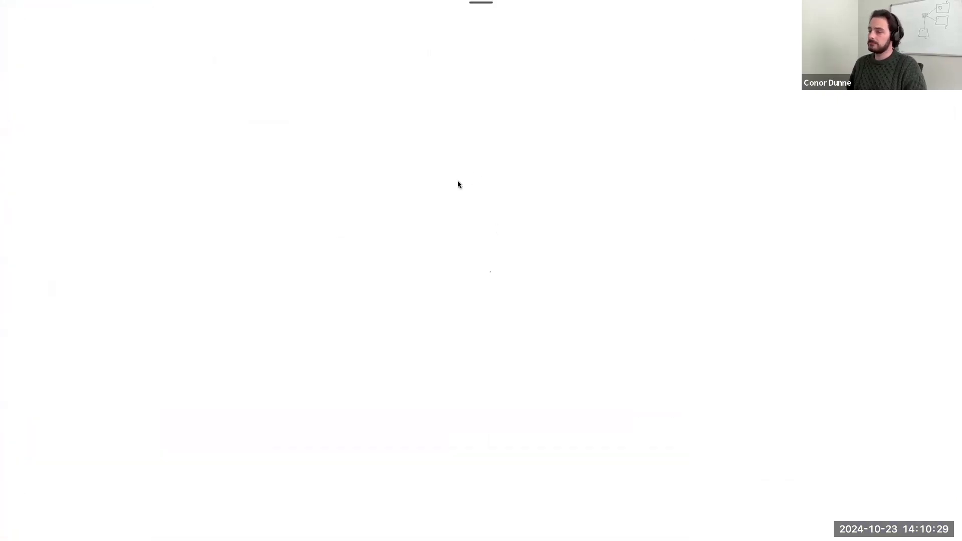
- Return to the story and examine the event and payload of the Add Config to Resource group
scroll(405, 189, "left", 5)
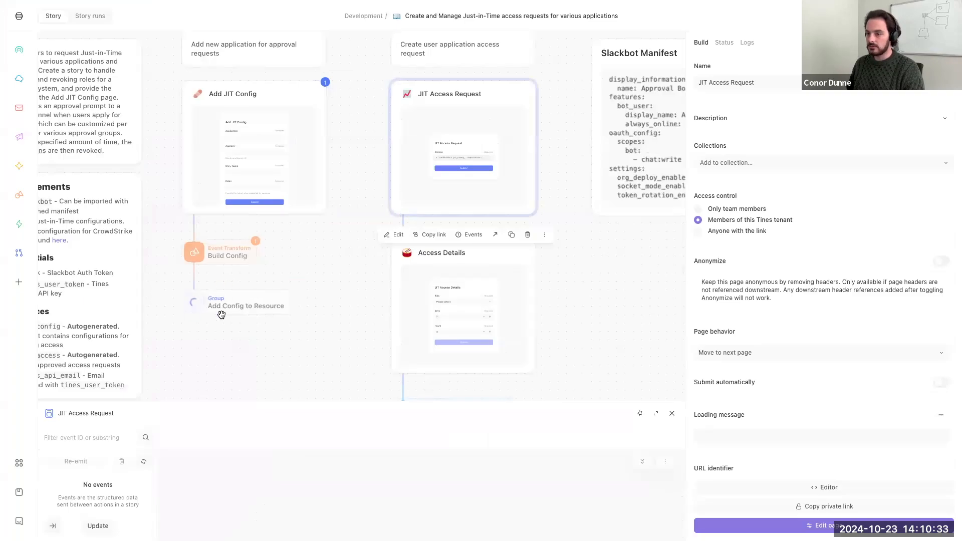
scroll(260, 323, "down", 3)
left_click(249, 295)
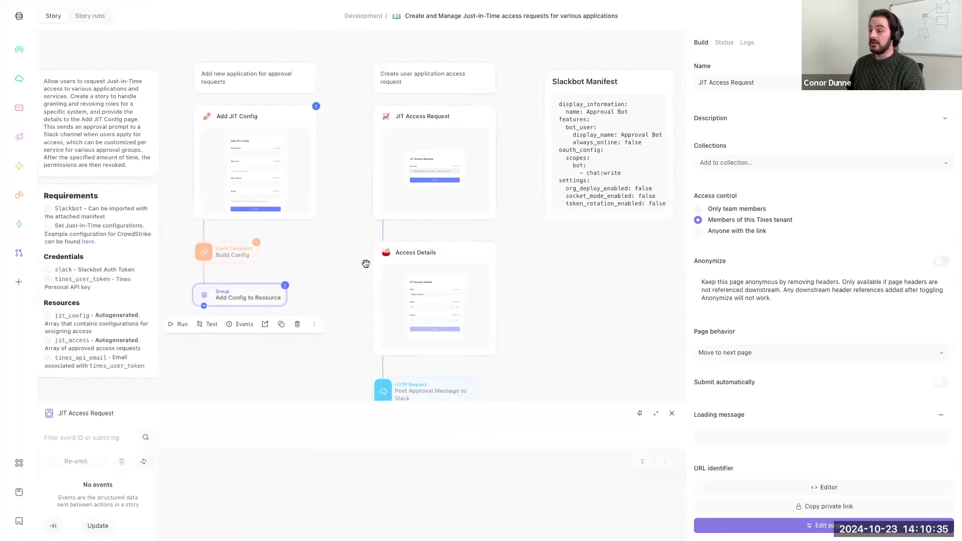
scroll(265, 288, "down", 1)
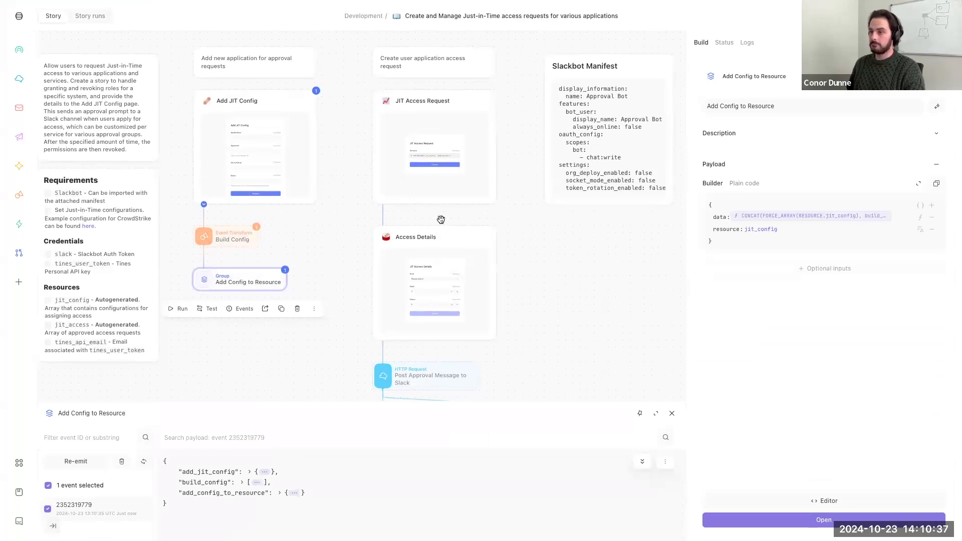
- Examine the application, approver, story name and roles stored in the jit_config resource, and close its details
left_click(580, 259)
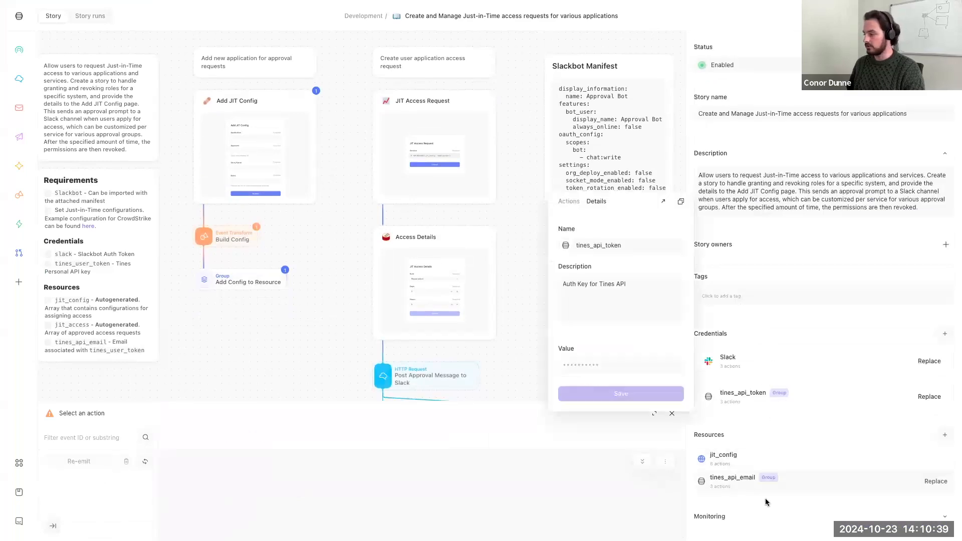
mouse_move(741, 455)
scroll(603, 354, "down", 5)
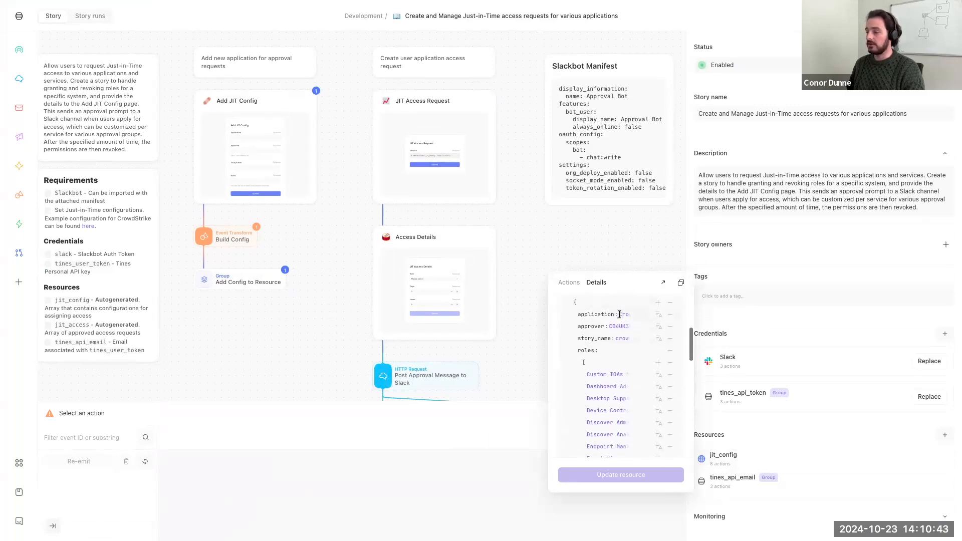
scroll(609, 320, "down", 2)
scroll(613, 331, "down", 10)
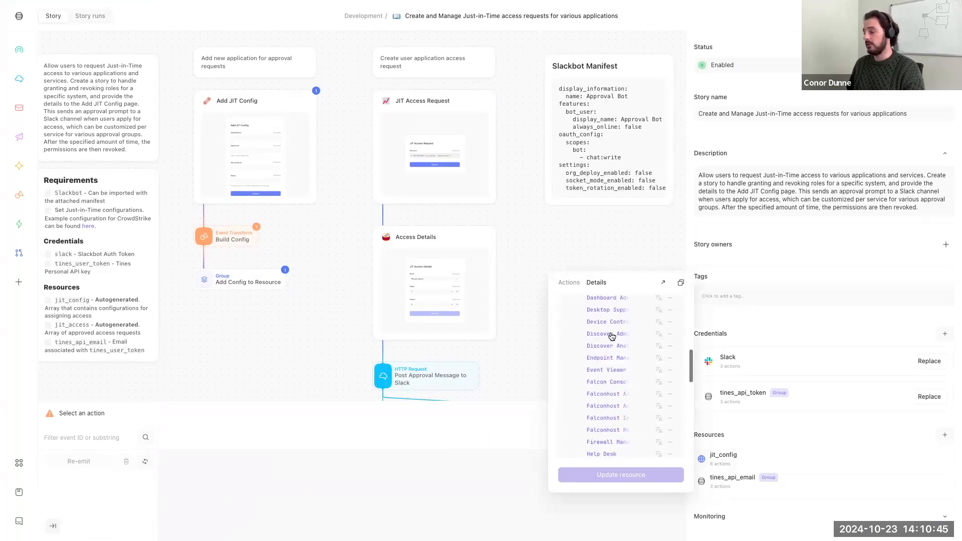
left_click(551, 205)
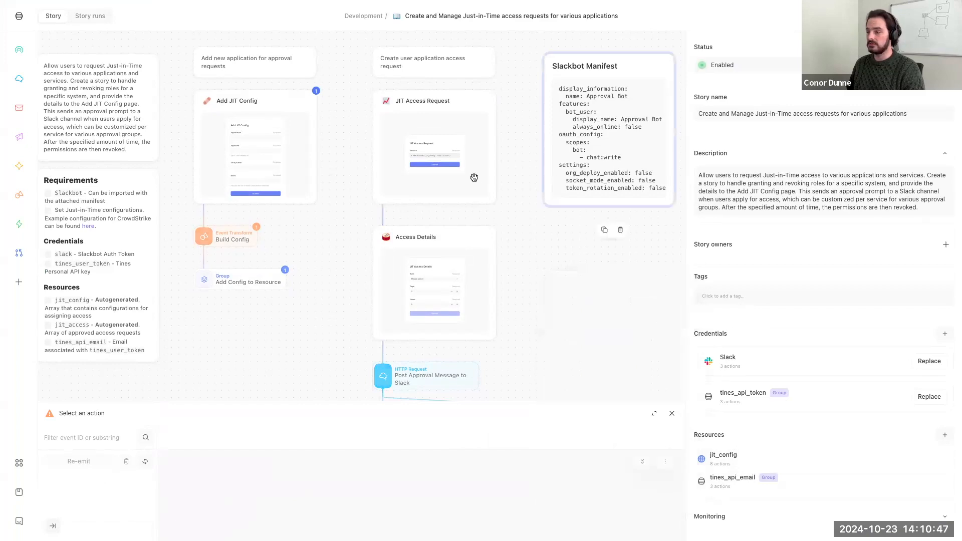
- Visit the JIT Access Request page from its page element in the just-in-time access story
left_click(472, 181)
left_click(465, 226)
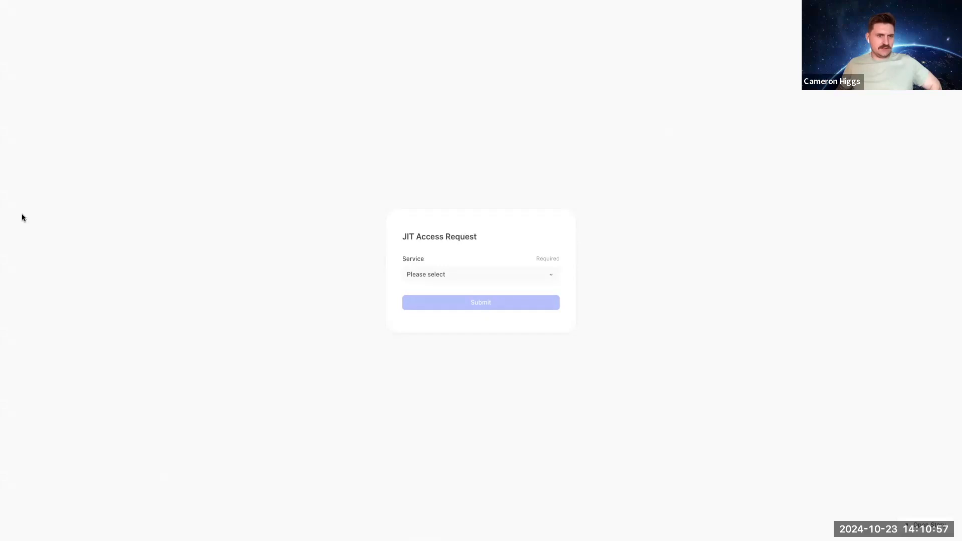
mouse_move(3, 222)
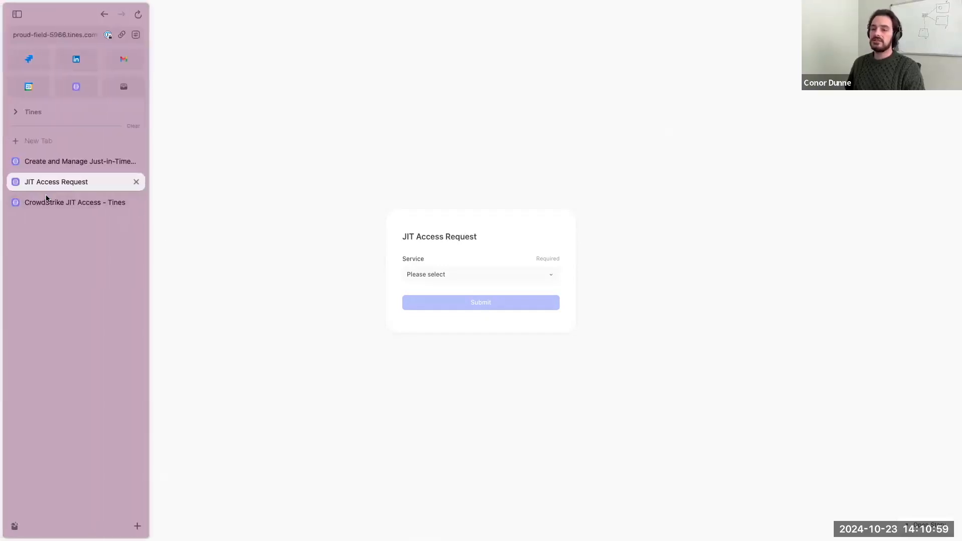
- Look at the CrowdStrike JIT Access story and return to the just-in-time access management story
left_click(48, 200)
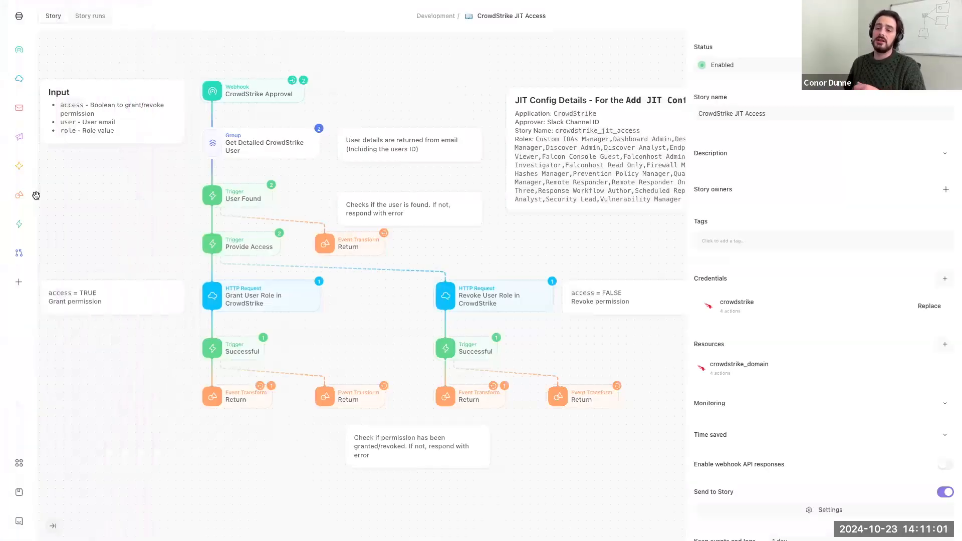
mouse_move(2, 193)
left_click(75, 160)
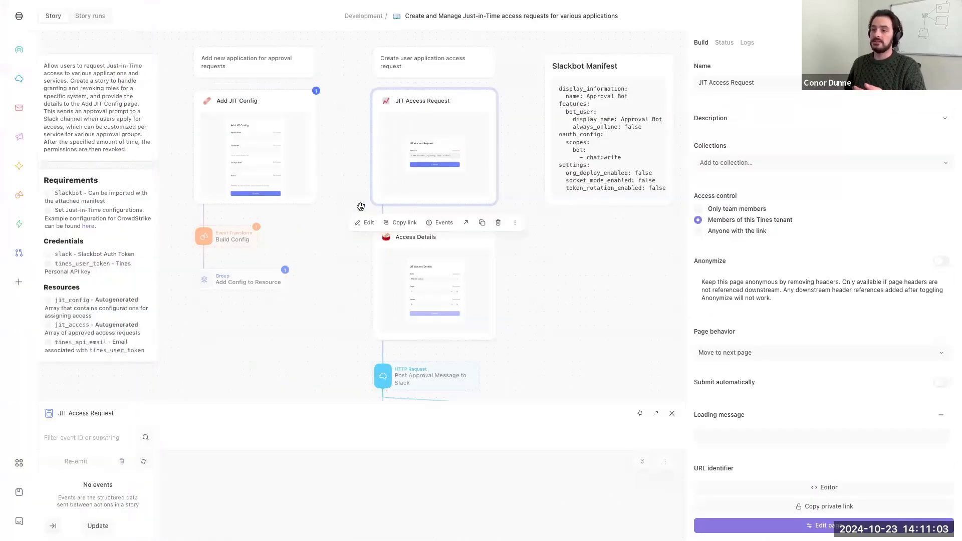
- Add an Event Transform action to the empty canvas area below Add Config to Resource and start its message formula with RESOURCE
scroll(294, 238, "down", 1)
scroll(290, 269, "down", 1)
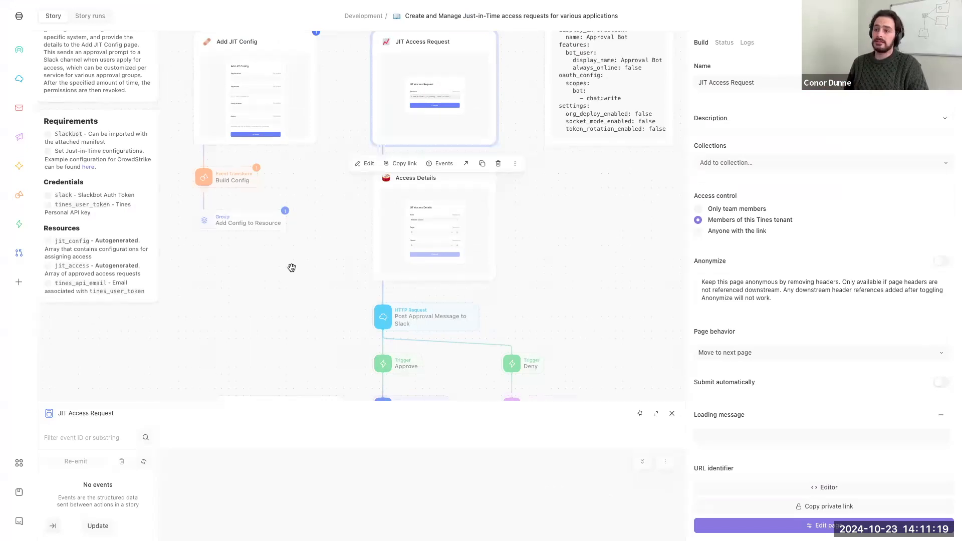
left_click_drag(19, 195, 252, 294)
left_click(763, 291)
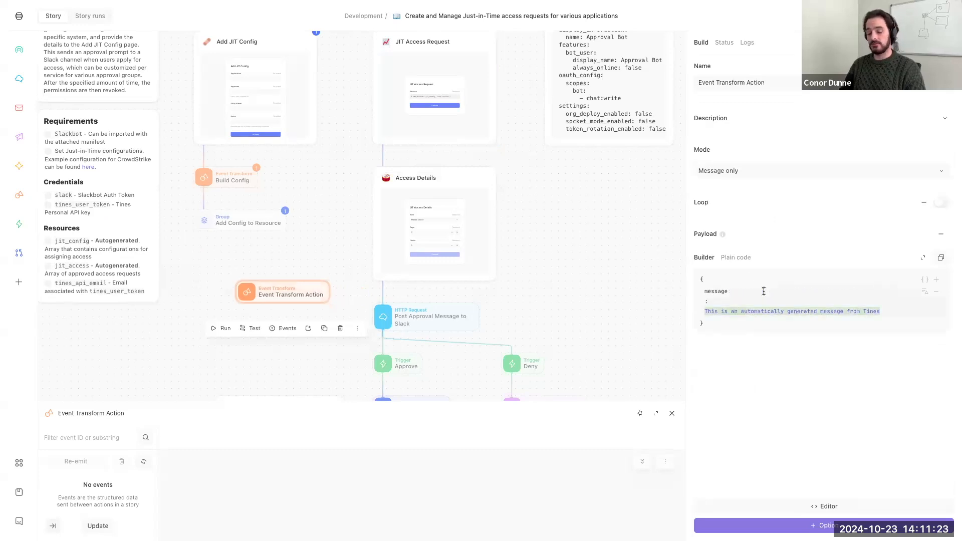
type("@RE")
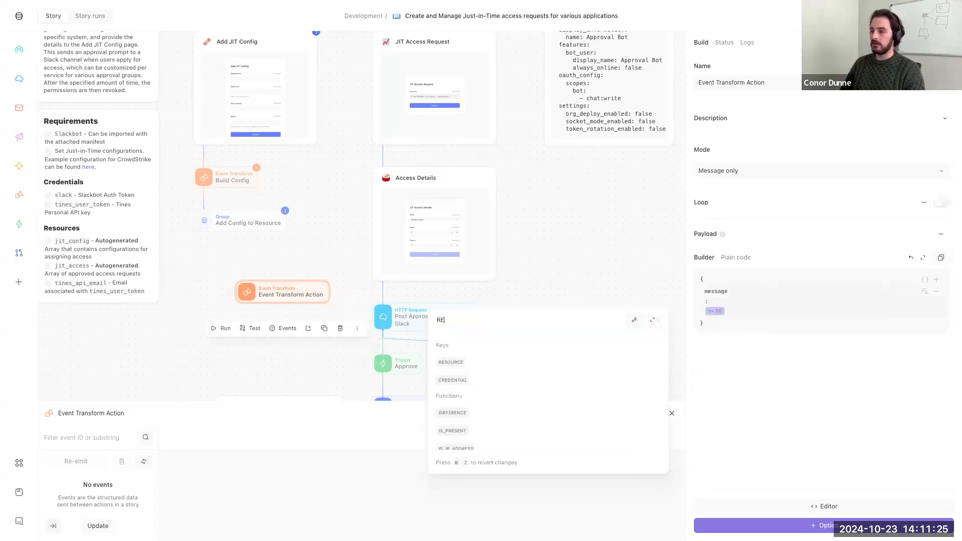
type("SOURCE.")
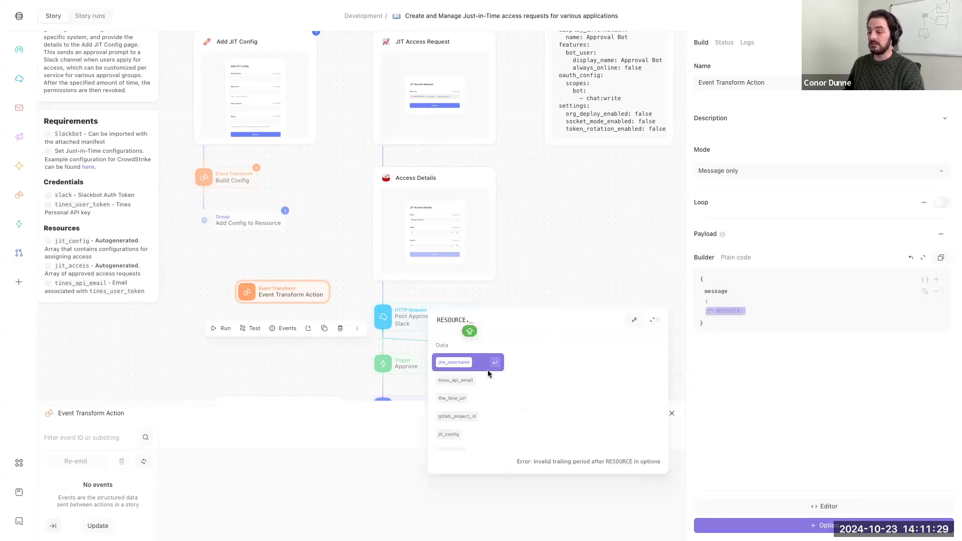
- Browse the available resources and complete the message formula as RESOURCE.jit_config to preview the stored configuration
scroll(477, 374, "down", 3)
scroll(478, 374, "up", 3)
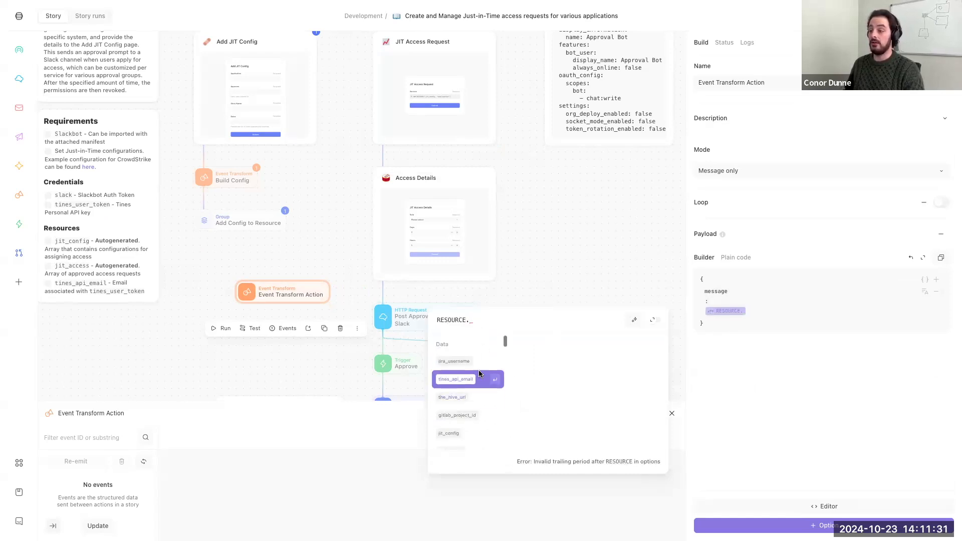
scroll(478, 370, "down", 5)
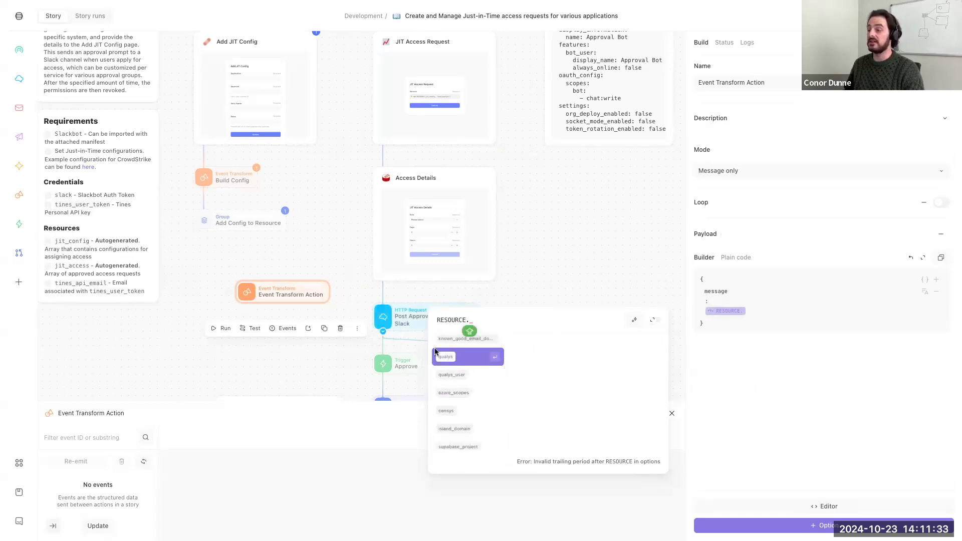
scroll(463, 364, "down", 1)
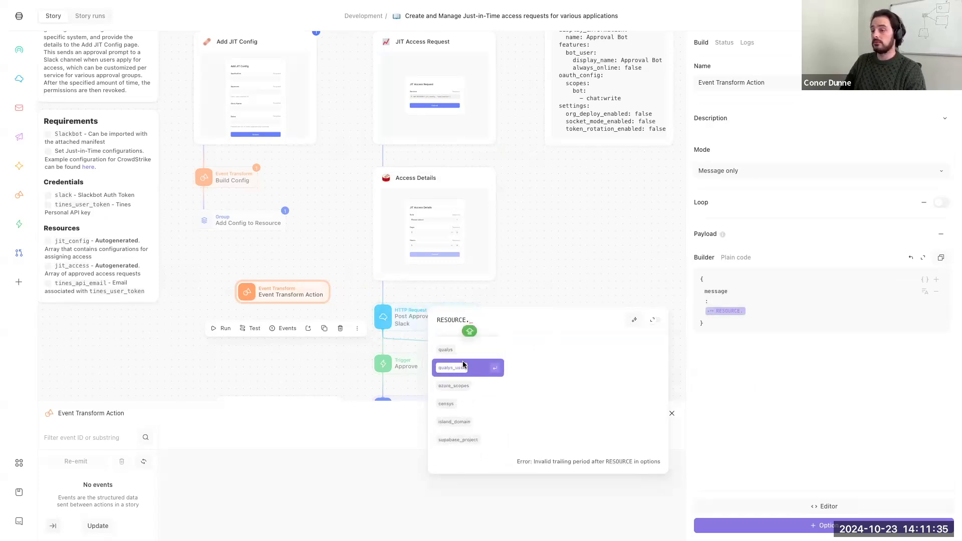
type("jit_config")
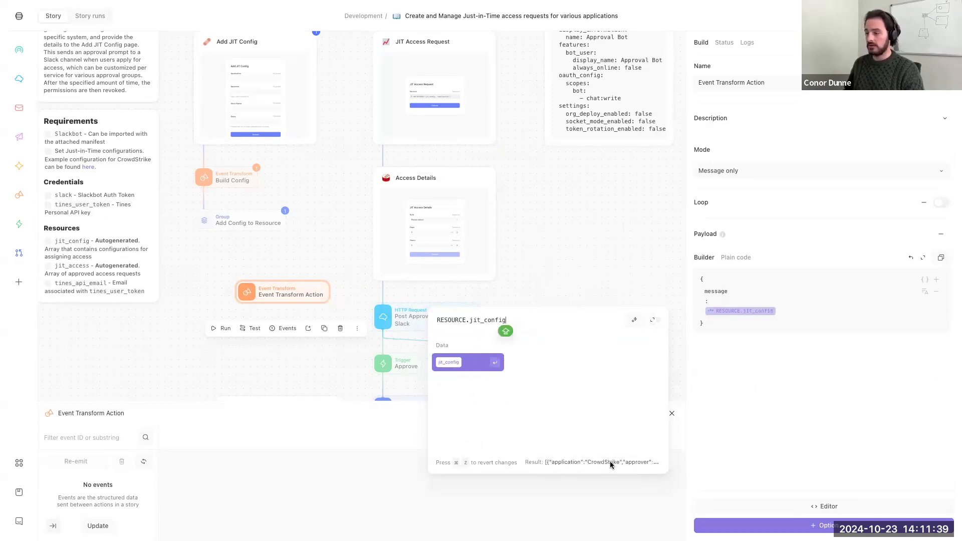
mouse_move(606, 460)
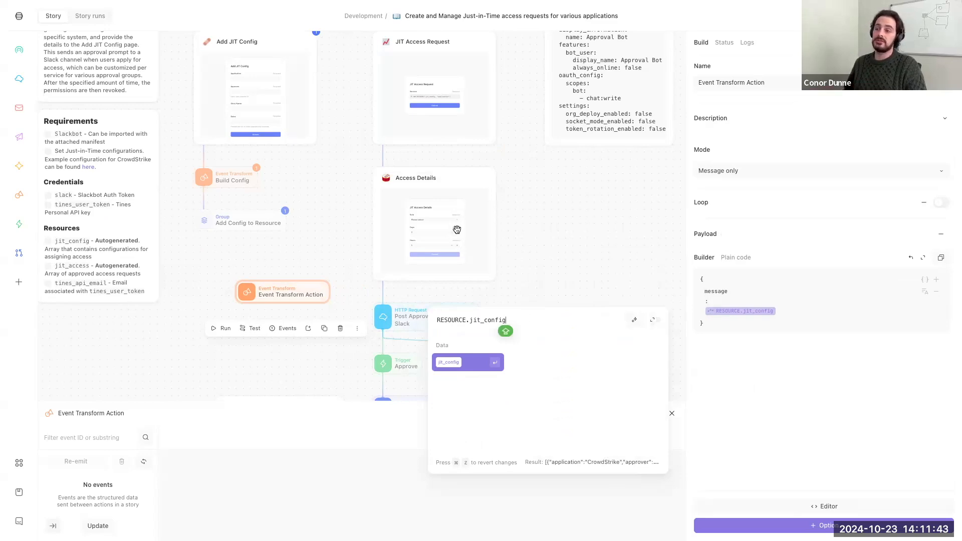
- Delete the temporary Event Transform action from the story
left_click(311, 291)
key("BackSpace")
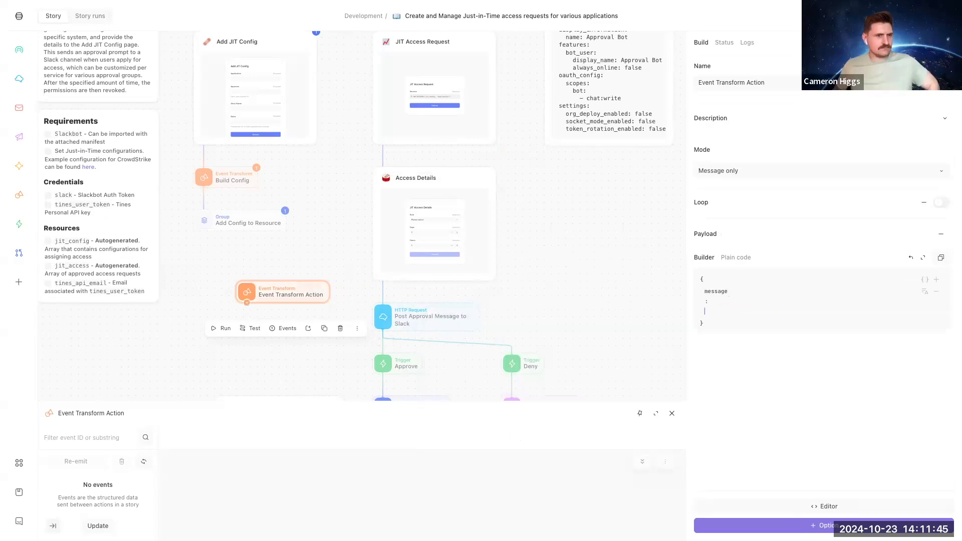
- Choose CrowdStrike as the service on the JIT Access Request page and submit it
left_click(60, 183)
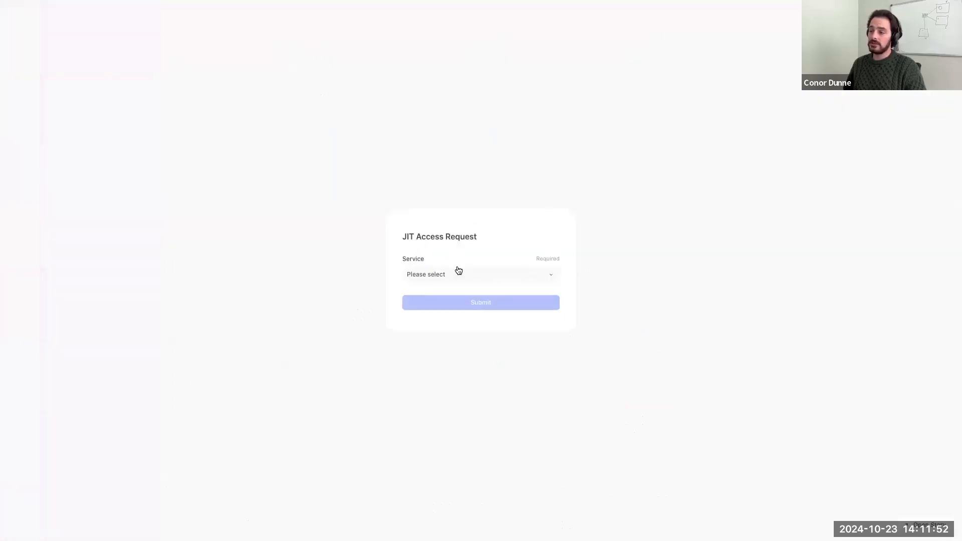
left_click(458, 271)
left_click(441, 286)
left_click(440, 300)
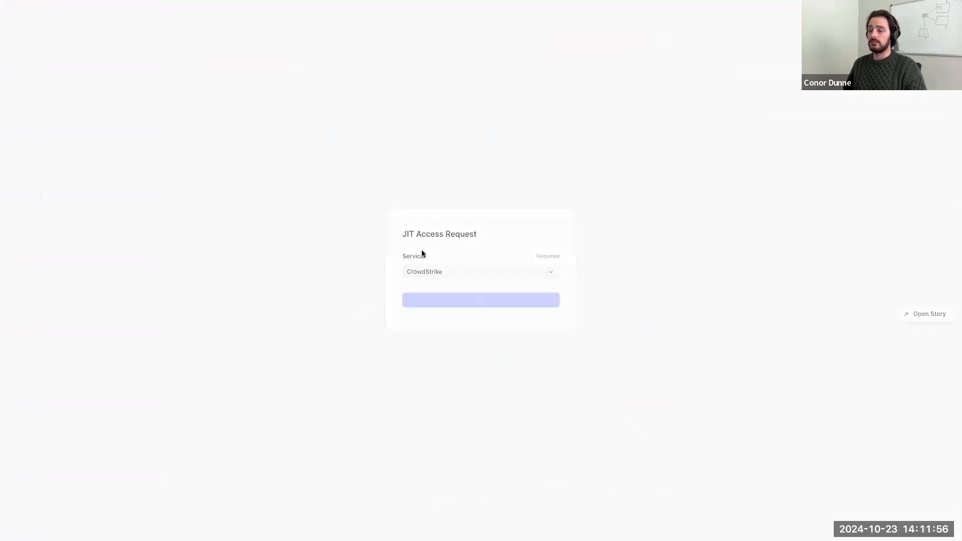
- Request the Endpoint Manager role for 1 hour in the JIT Access Details form and submit it
left_click(466, 235)
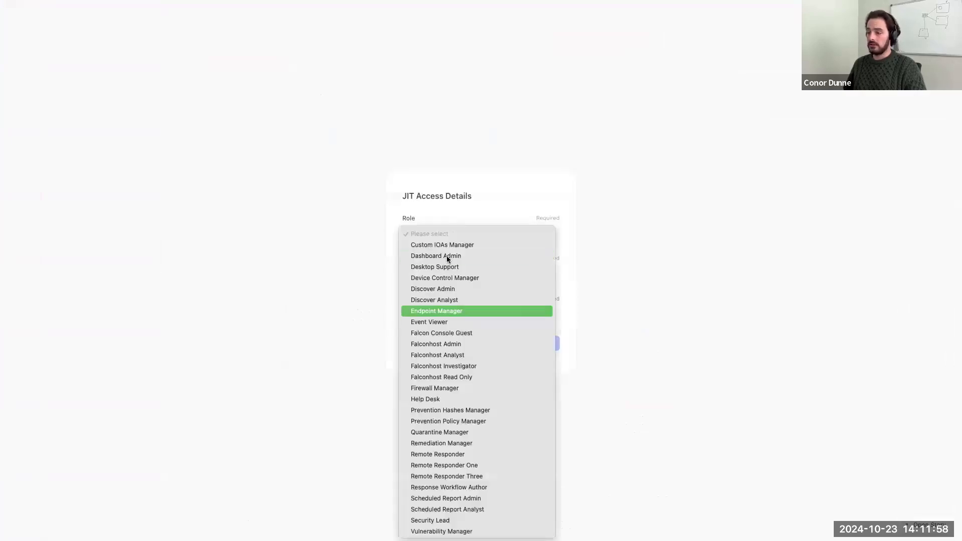
left_click(435, 311)
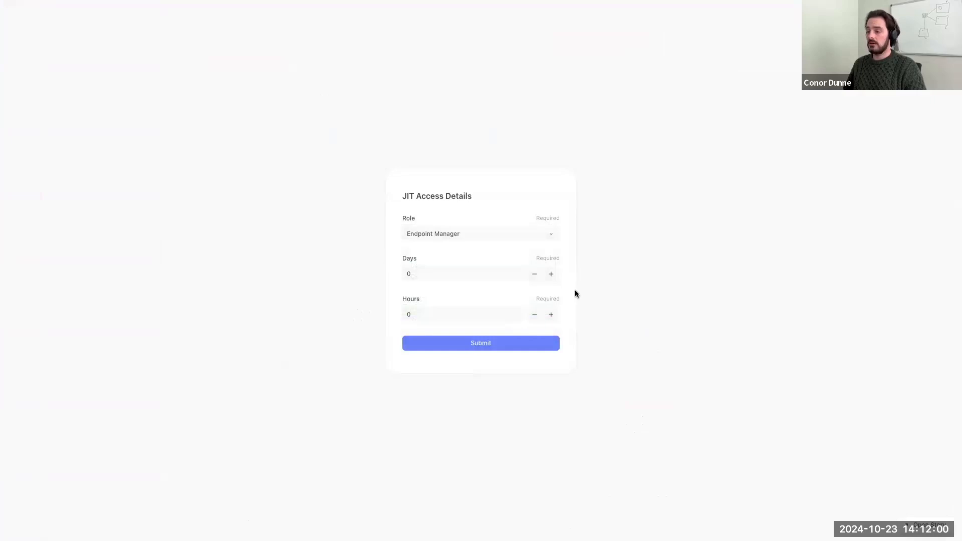
left_click(552, 314)
left_click(465, 349)
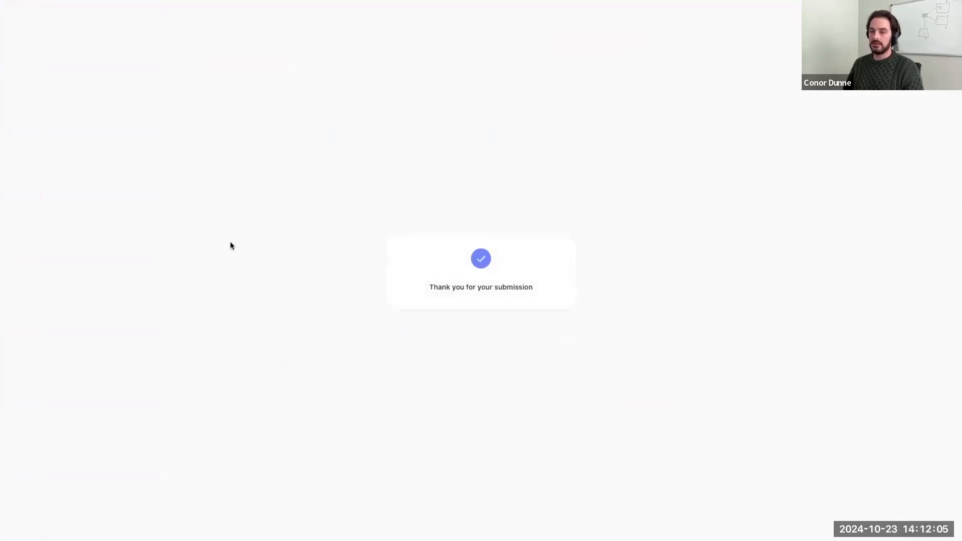
- Switch to Slack to deny the access request, close the response page and return to the just-in-time access story in the browser
key("ctrl+Tab")
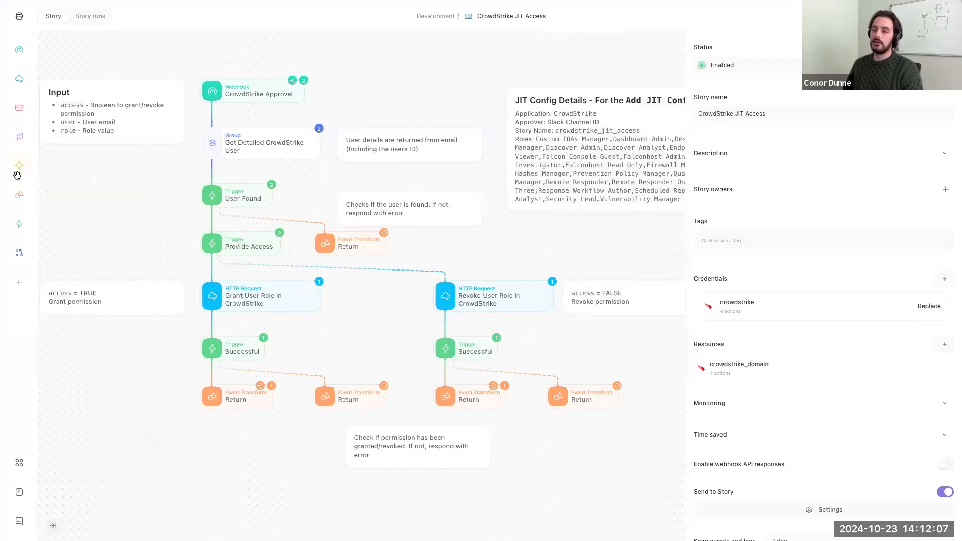
mouse_move(2, 176)
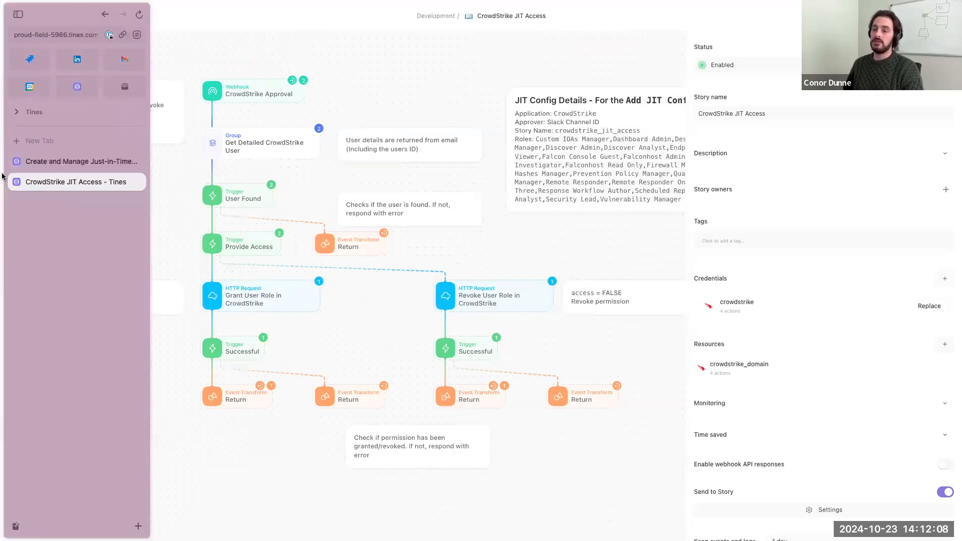
left_click(55, 161)
key("ctrl+Right")
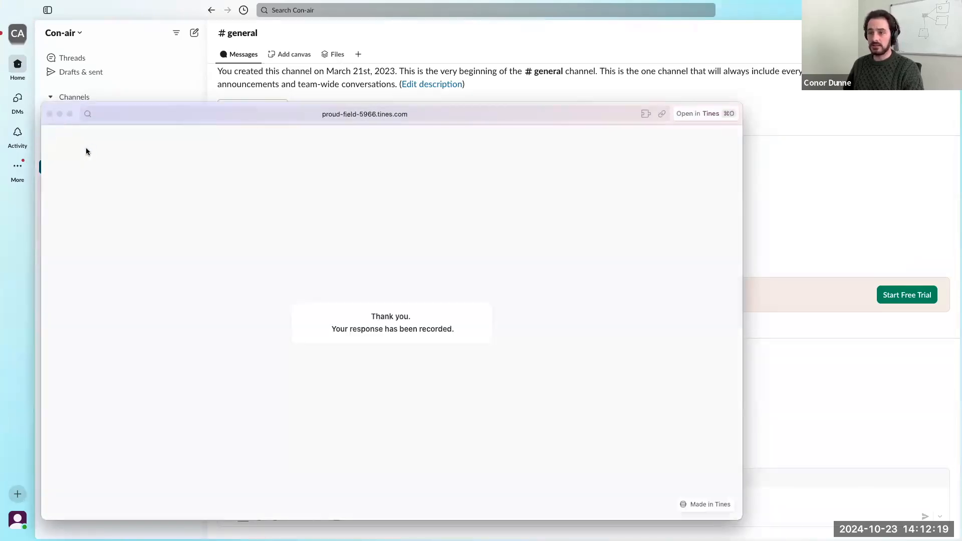
key("super+w")
key("ctrl+Left")
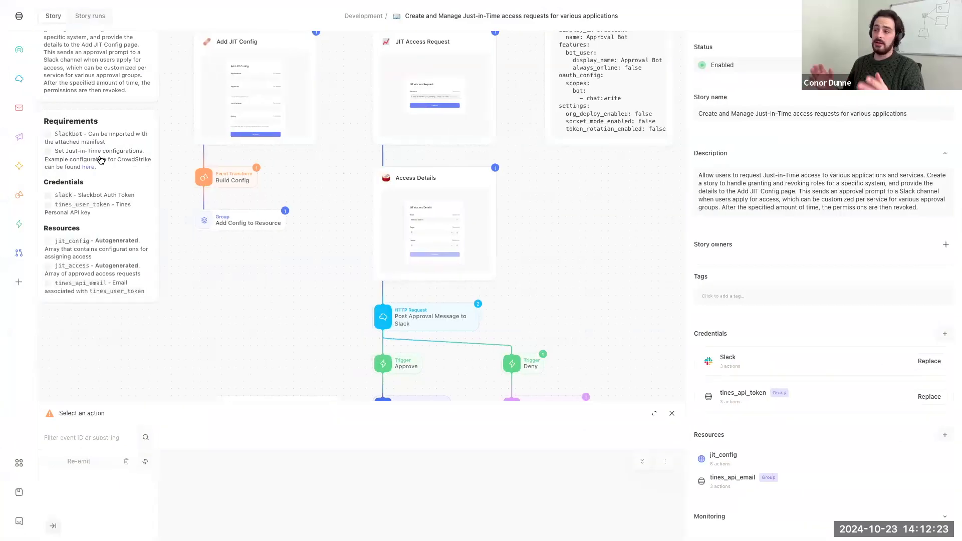
- Inspect the Grant Permission action's payload and the formula that picks the story from jit_config
scroll(446, 220, "down", 3)
scroll(445, 220, "down", 2)
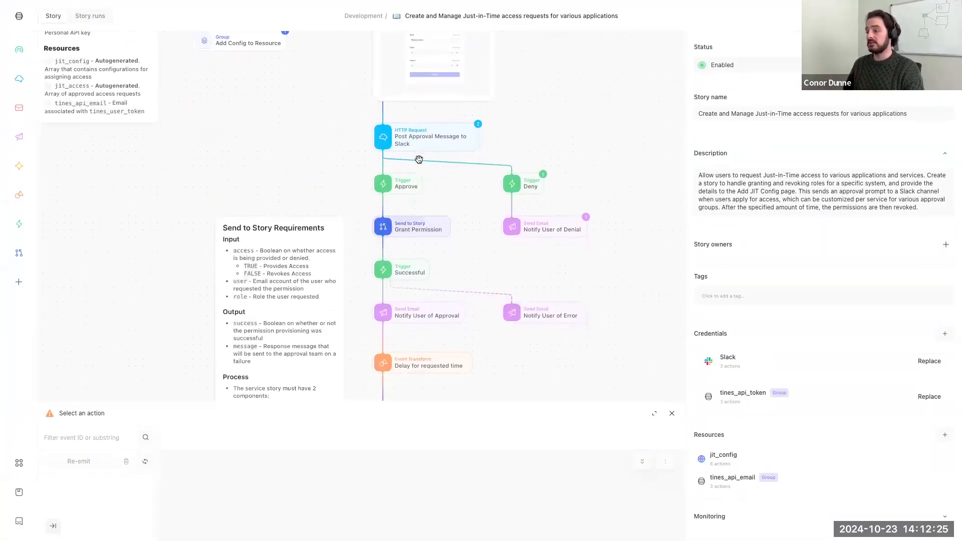
scroll(466, 209, "right", 2)
left_click(379, 188)
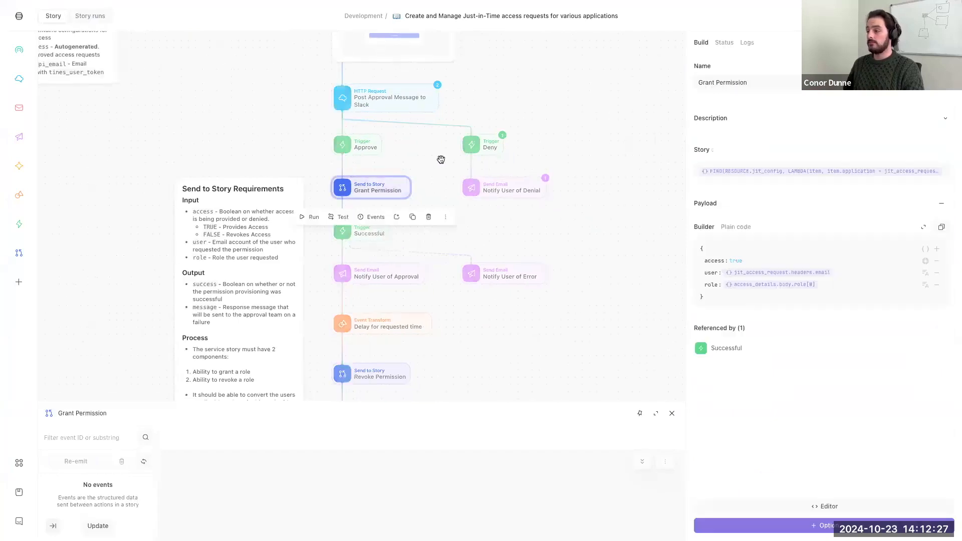
left_click(728, 171)
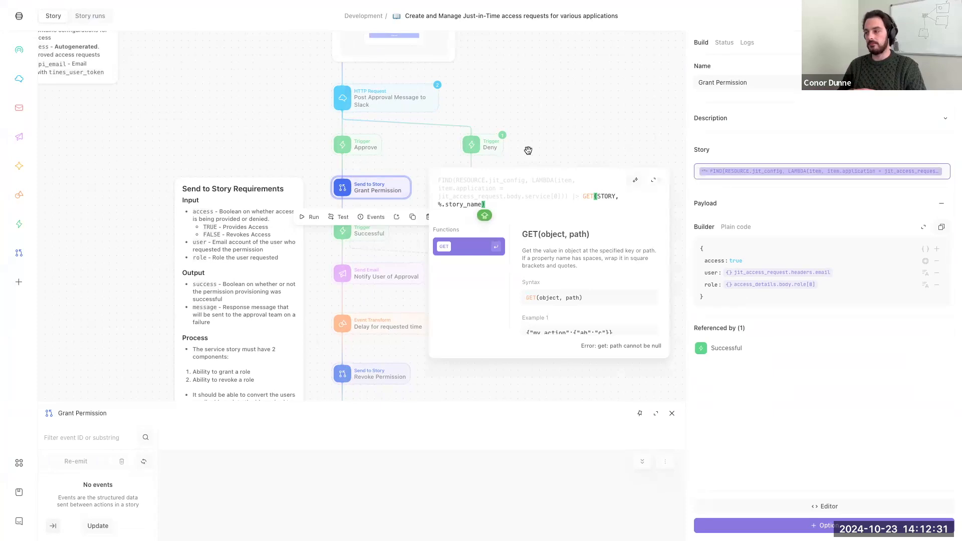
left_click(395, 98)
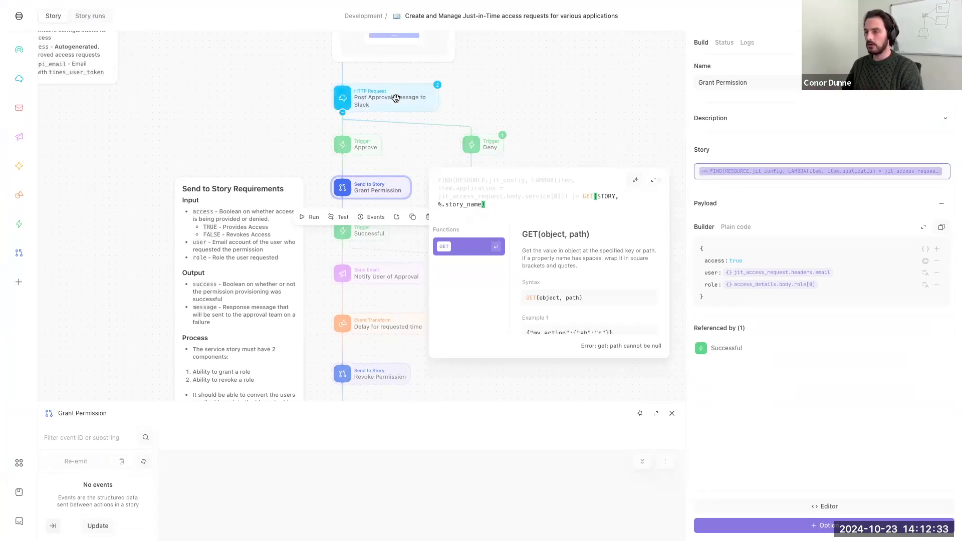
- Visit the JIT Access Request page again and submit a new request with CrowdStrike as the service
scroll(391, 99, "up", 2)
left_click(403, 121)
left_click(425, 155)
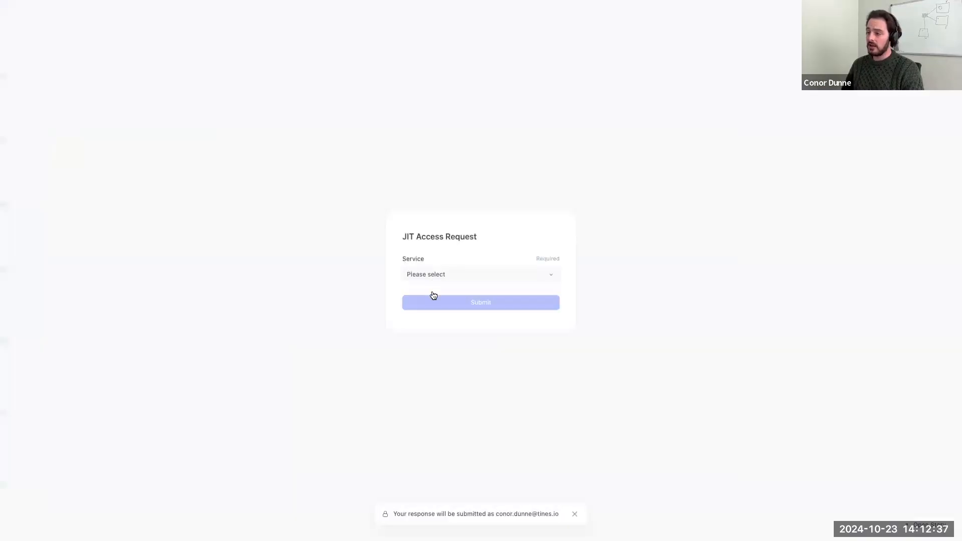
left_click(435, 275)
left_click(439, 284)
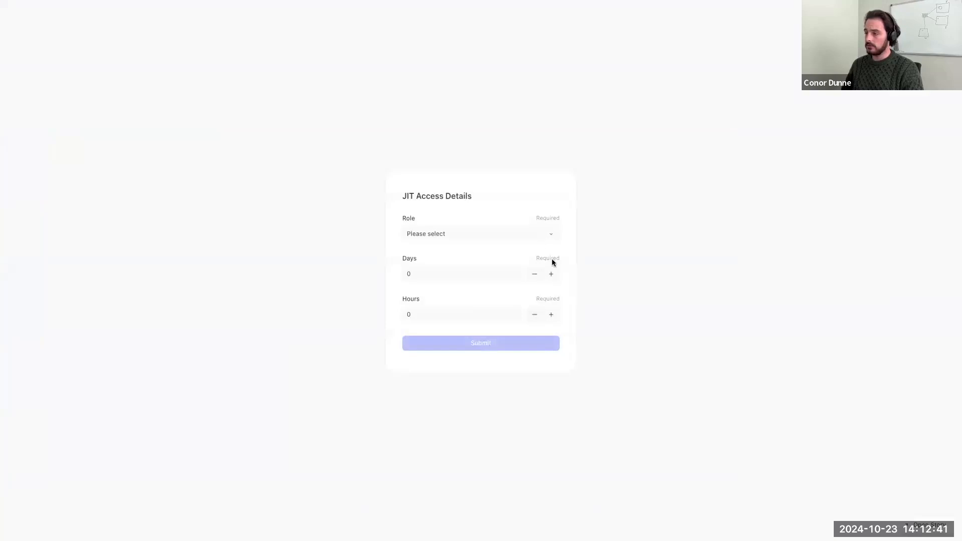
- Set the access duration to 1 hour, choose a CrowdStrike role and submit the JIT Access Details form
left_click(553, 315)
left_click(511, 234)
left_click(453, 299)
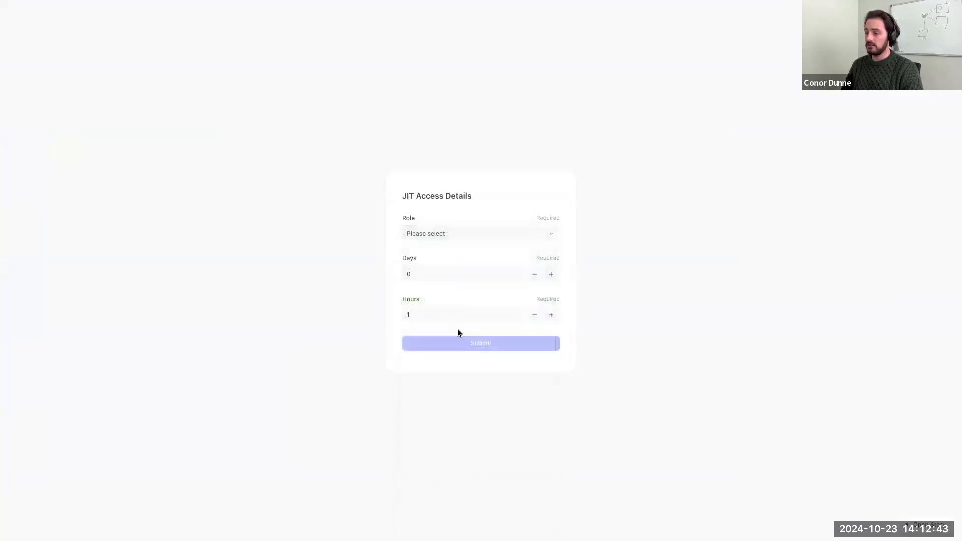
left_click(471, 345)
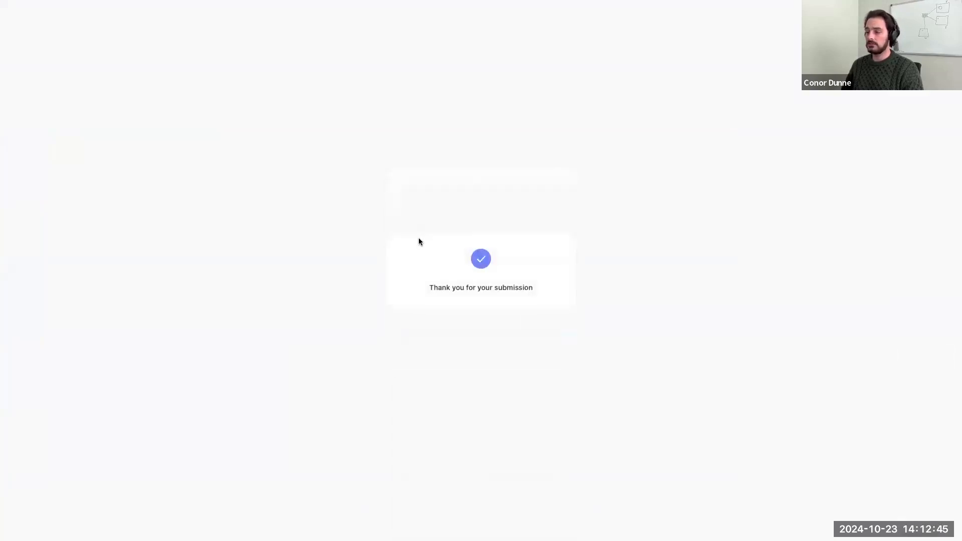
- Switch to Slack to approve the access request, close the response and submission pages, and return to the just-in-time access story
key("ctrl+Right")
left_click(263, 446)
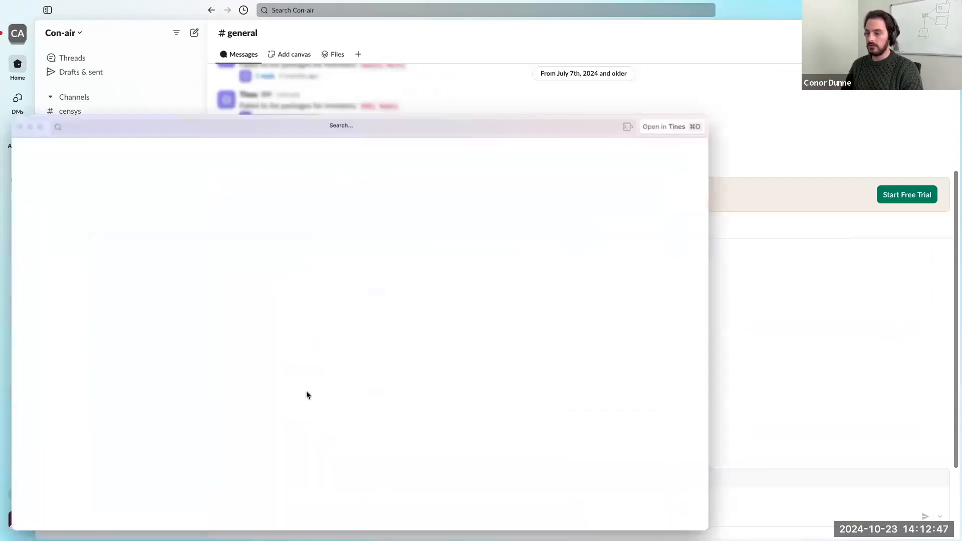
key("super+w")
key("ctrl+Left")
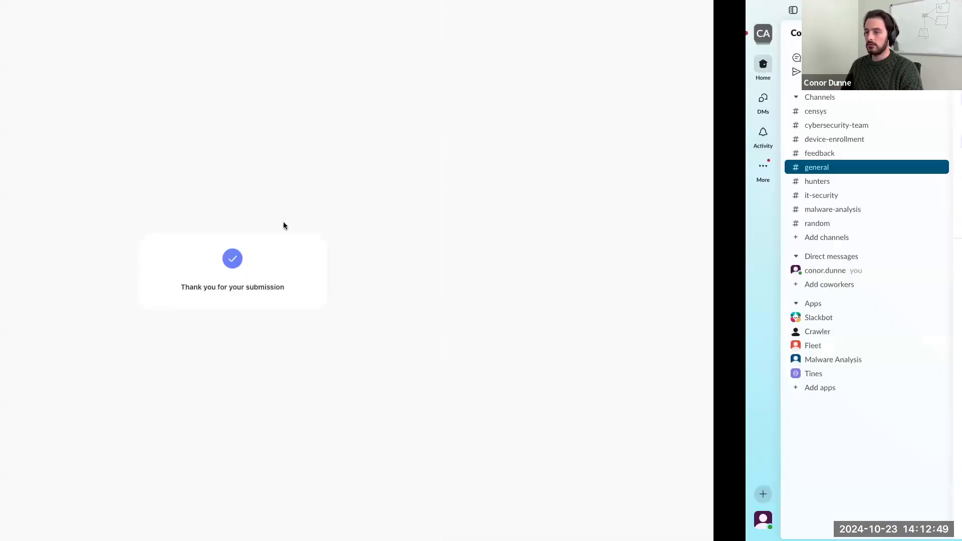
key("super+w")
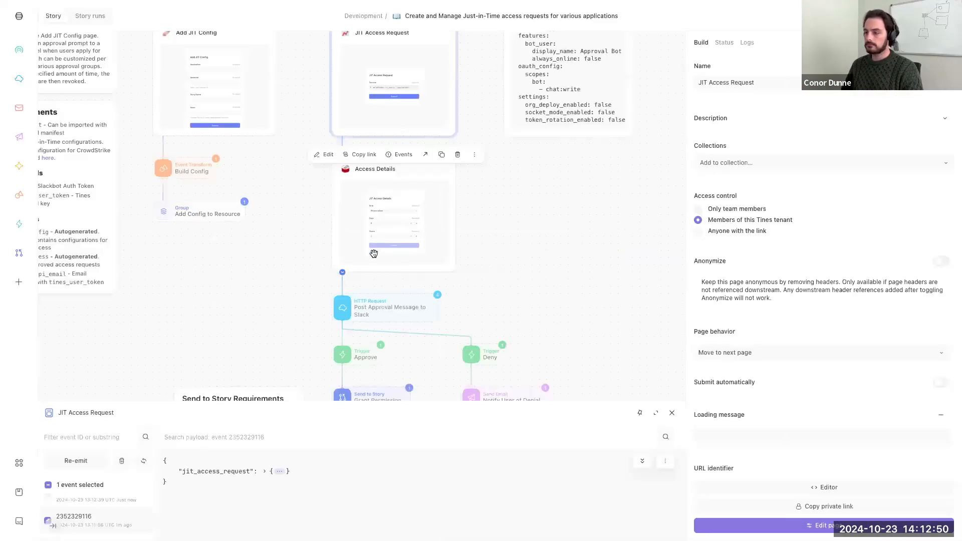
- Open the Grant Permission action's Story formula and examine how FIND matches the jit_config application to the requested service
left_click(296, 295)
scroll(296, 295, "down", 4)
left_click(354, 181)
left_click(801, 177)
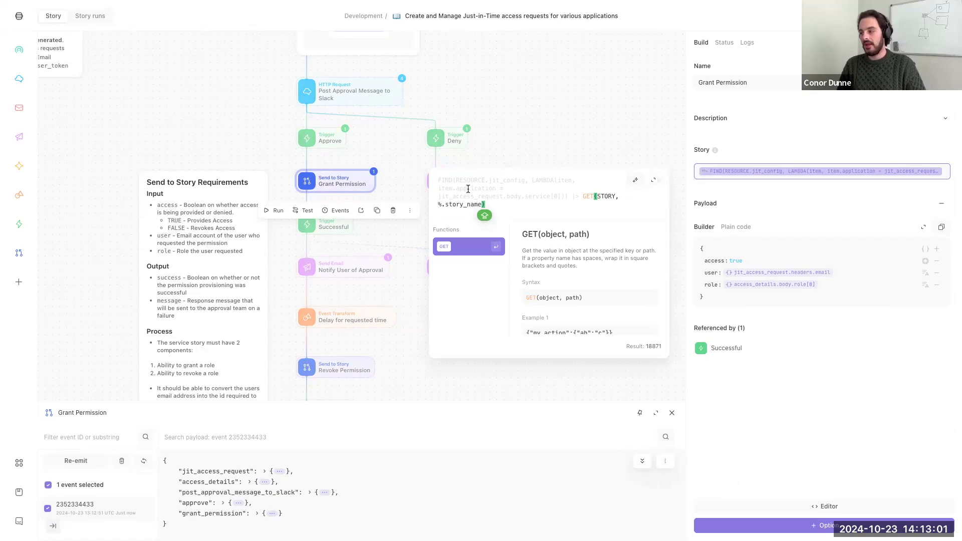
left_click(436, 179)
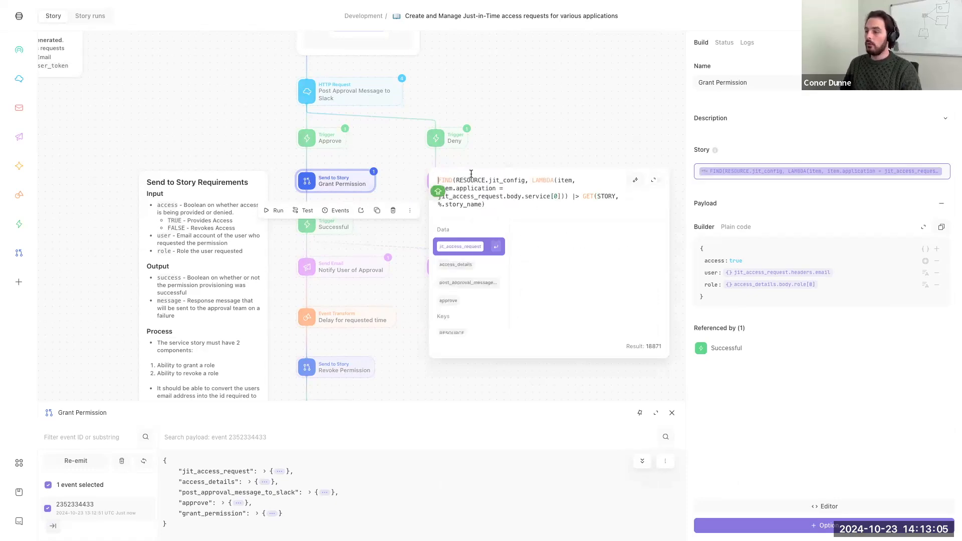
left_click(461, 182)
left_click(507, 190)
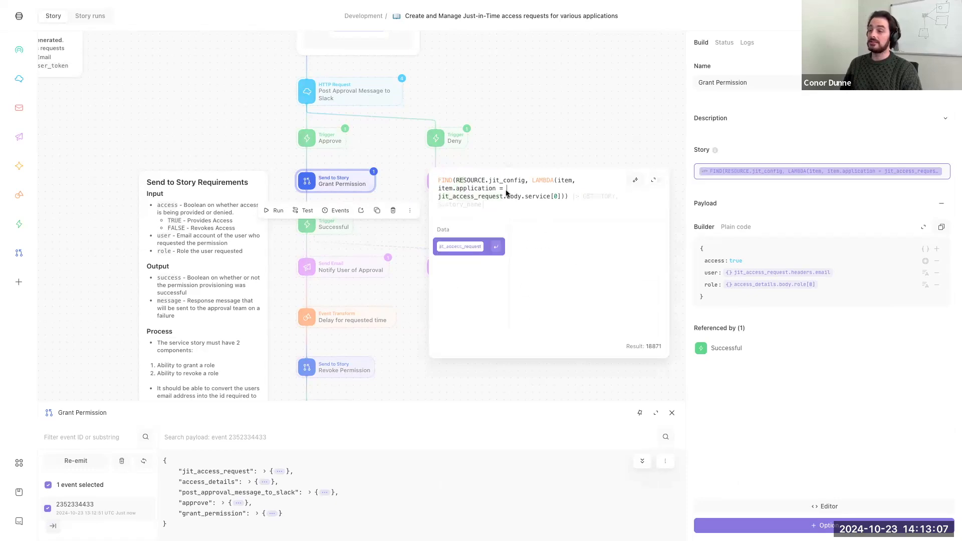
- Trace the formula's RESOURCE.jit_config reference back to the Add JIT Config page and examine its GET(STORY, %.story_name) part
scroll(378, 138, "up", 1)
scroll(378, 137, "up", 4)
scroll(378, 150, "down", 1)
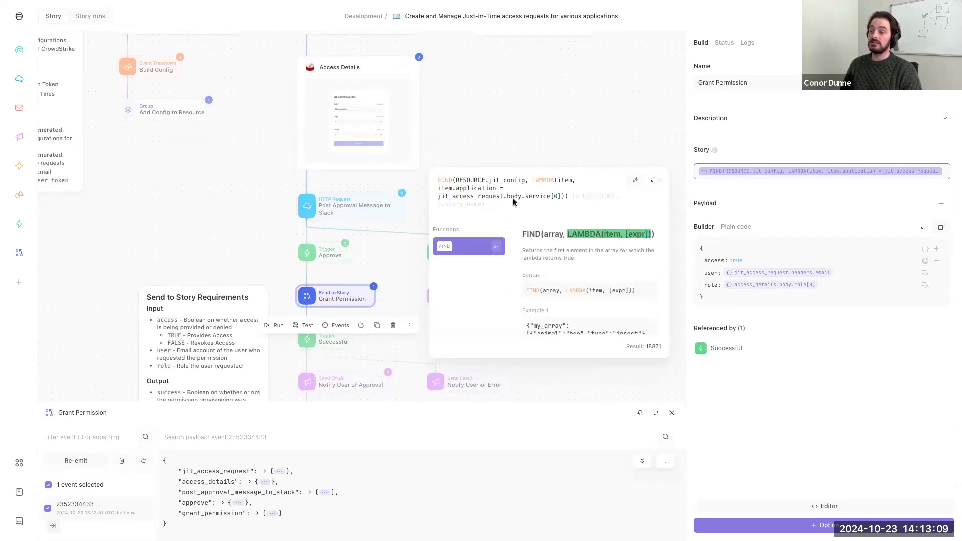
left_click(477, 180)
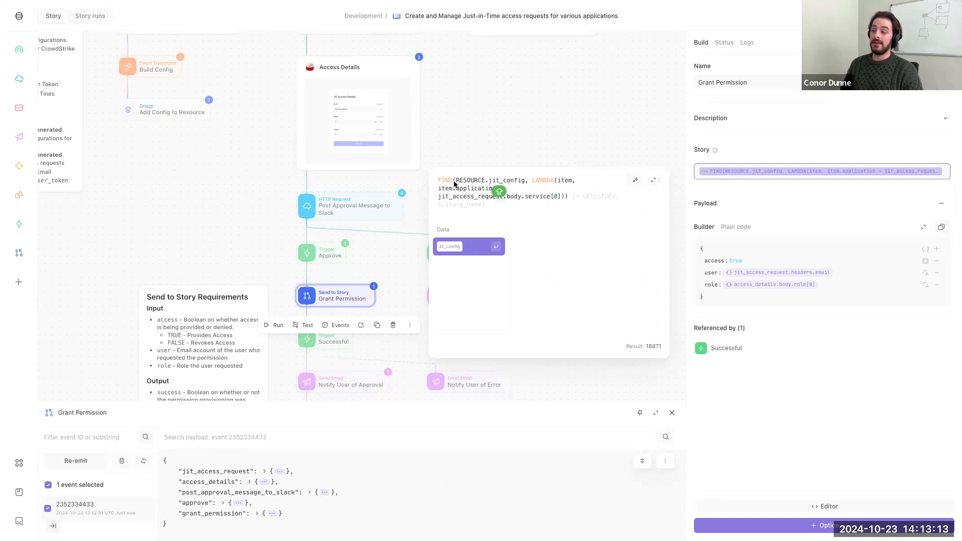
scroll(275, 150, "up", 3)
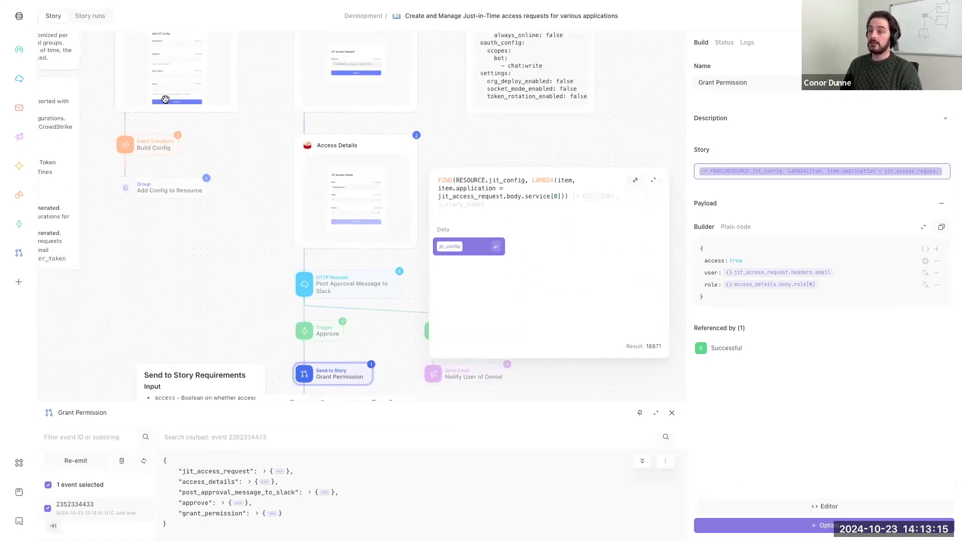
scroll(109, 138, "up", 2)
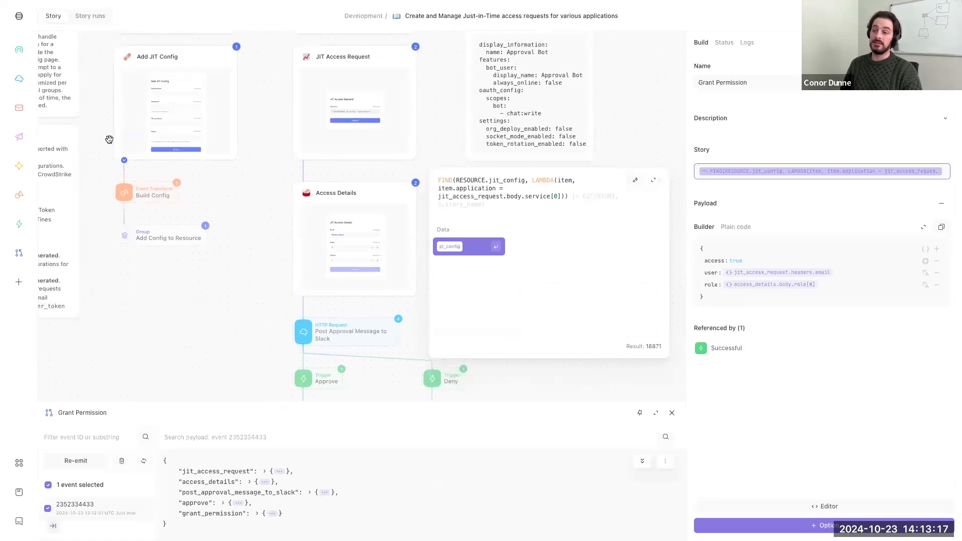
left_click(568, 196)
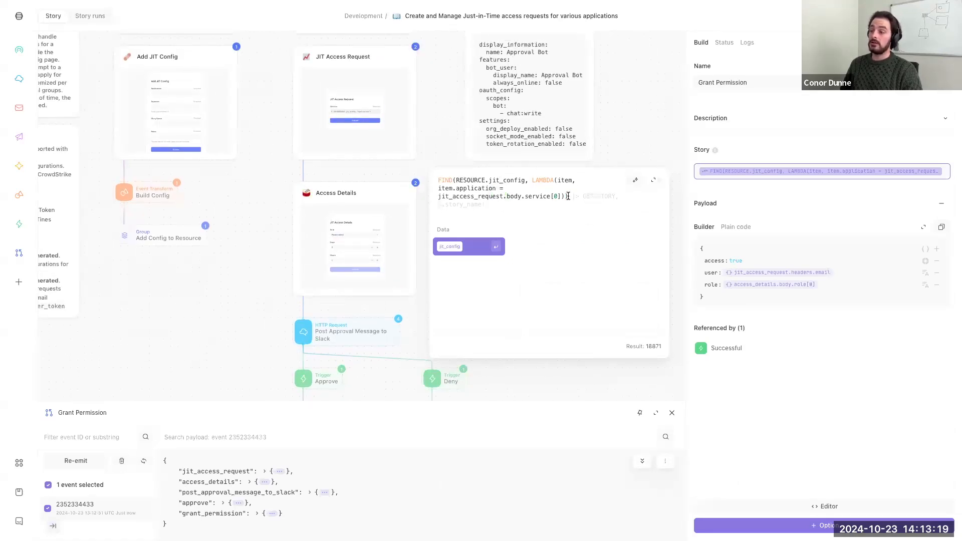
key("Tab")
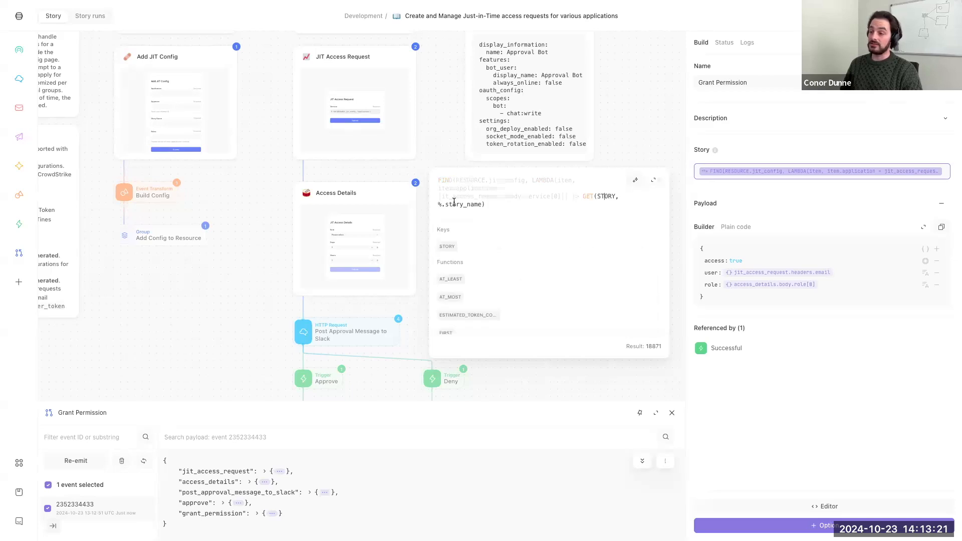
- Try replacing the Grant Permission action's Story formula with the direct reference STORY.crowdstrike_jit_access
key("ctrl+a")
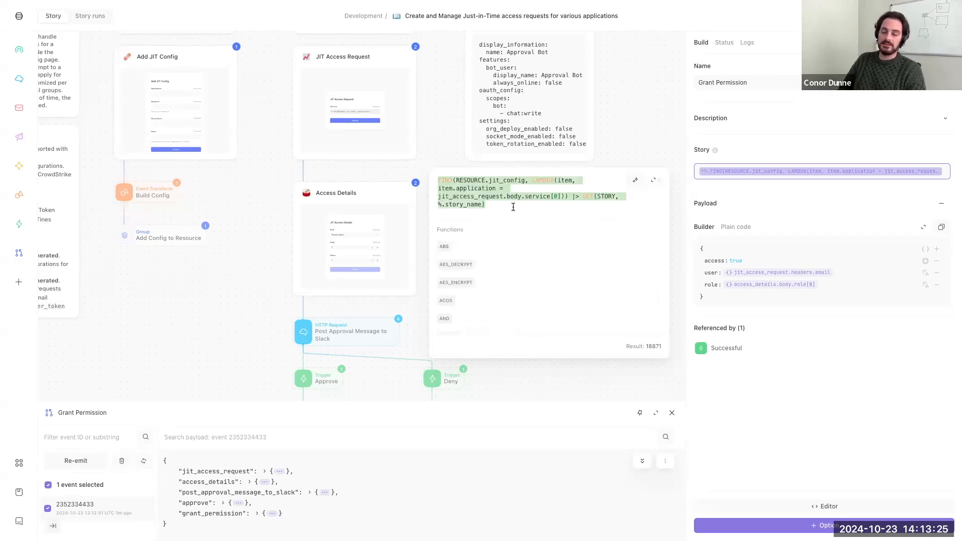
key("BackSpace")
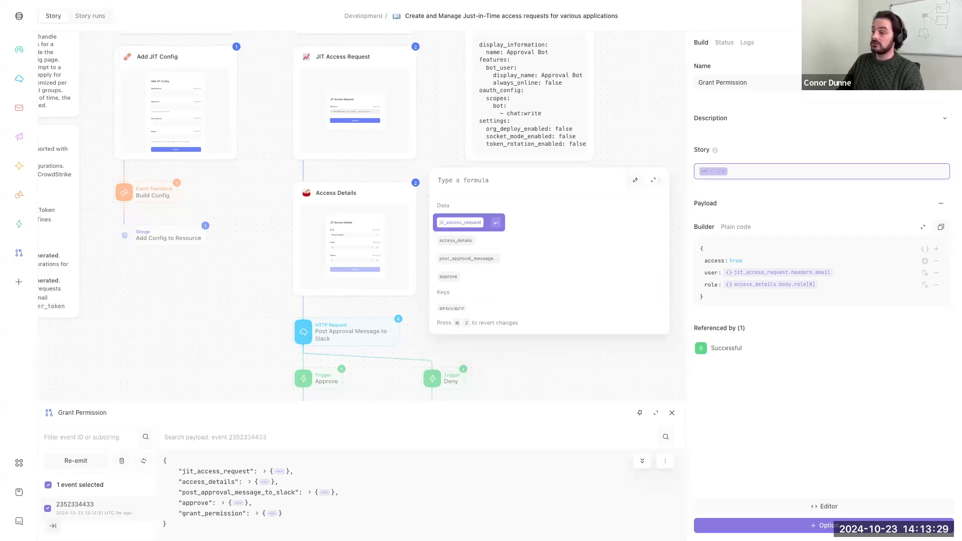
left_click(471, 225)
key("BackSpace")
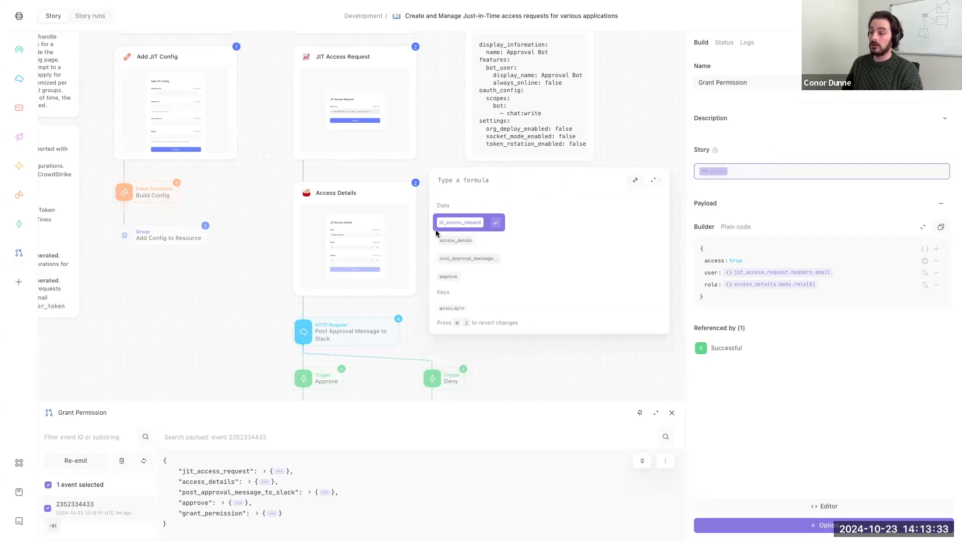
type("cr")
key("super+a")
type("SORTY.crowd")
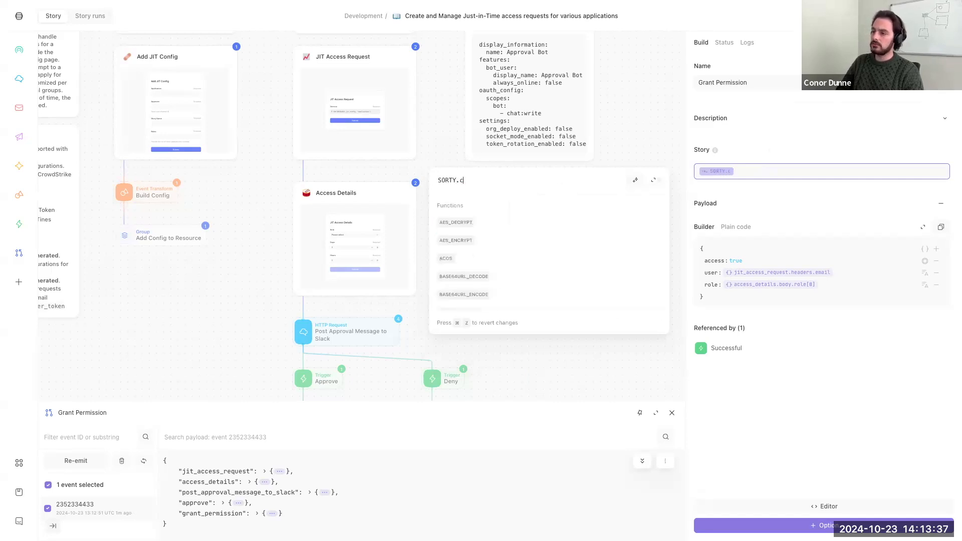
key("BackSpace")
key("BackSpace")
key("BackSpace")
key("BackSpace")
key("BackSpace")
key("BackSpace")
key("super+a")
type("story")
key("Return")
type(".s")
key("BackSpace")
type("crowd")
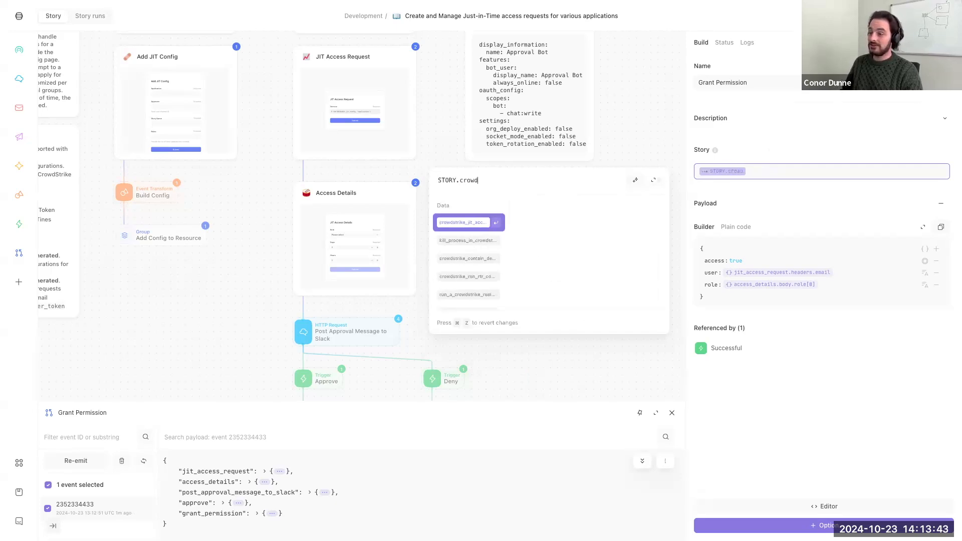
left_click(479, 222)
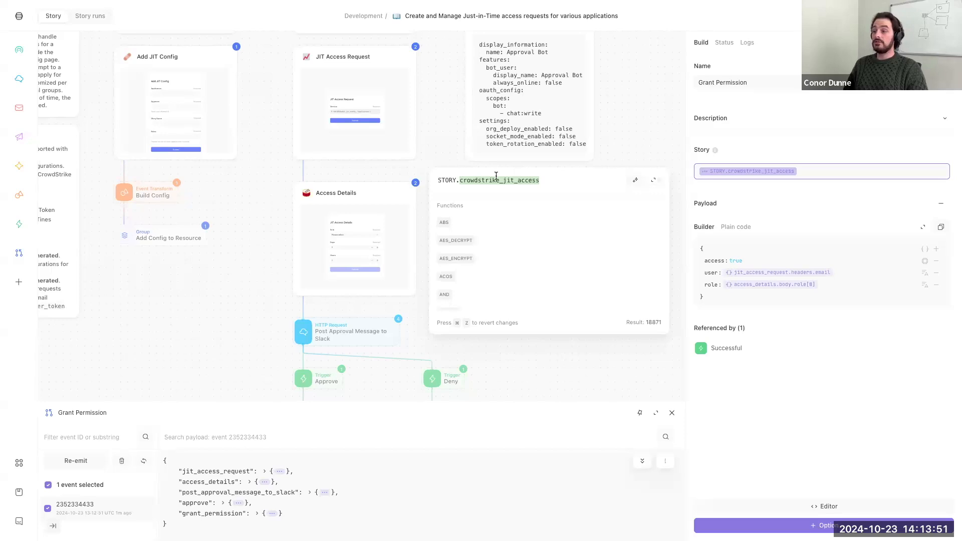
left_click(452, 180)
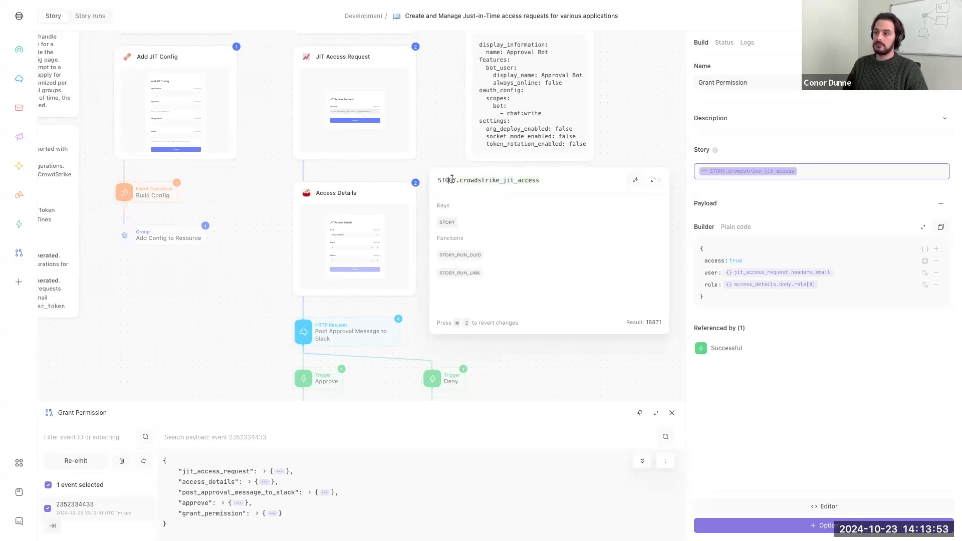
left_click(520, 181)
- Undo the Story formula edits to restore the FIND lookup on RESOURCE.jit_config in the Grant Permission action
key("super+a")
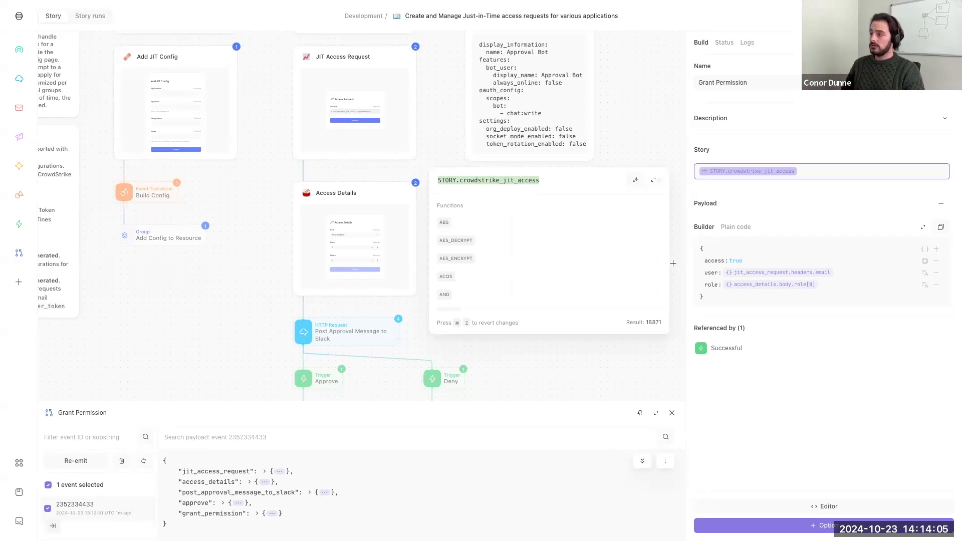
key("alt+BackSpace")
type("cro")
key("BackSpace")
key("BackSpace")
key("BackSpace")
key("BackSpace")
key("BackSpace")
key("BackSpace")
key("BackSpace")
key("BackSpace")
key("BackSpace")
type("sto")
key("BackSpace")
key("BackSpace")
key("BackSpace")
type("SORTY.c")
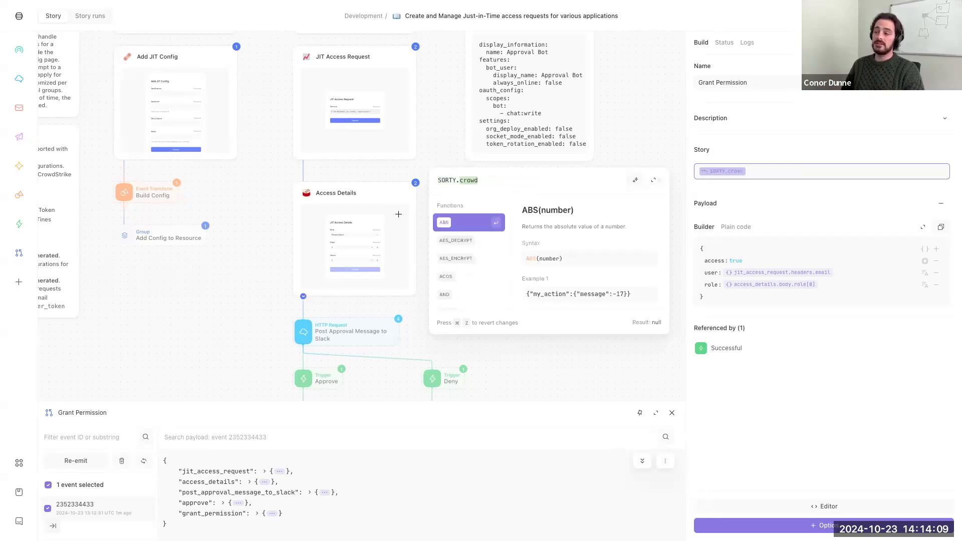
left_click(747, 374)
key("super+z")
- Inspect the Delay for requested time action and its Until formula based on the requested days and hours
scroll(575, 290, "down", 1)
scroll(575, 290, "down", 1)
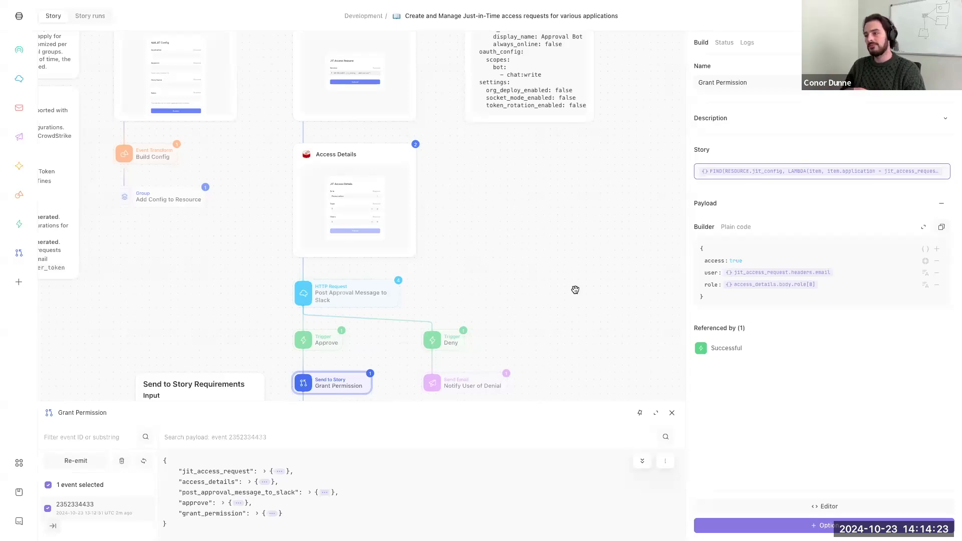
scroll(576, 289, "down", 5)
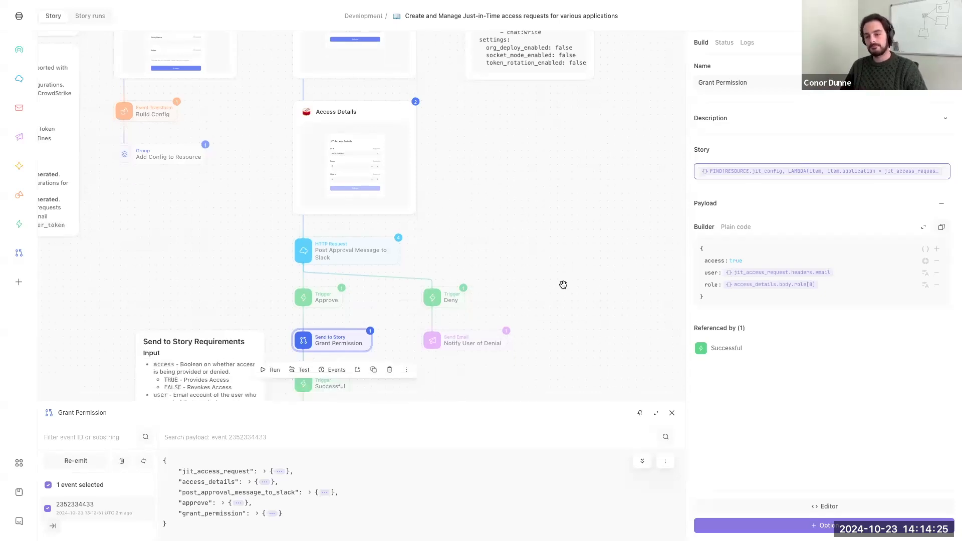
left_click(570, 293)
scroll(566, 295, "down", 5)
scroll(563, 296, "up", 5)
scroll(511, 303, "down", 3)
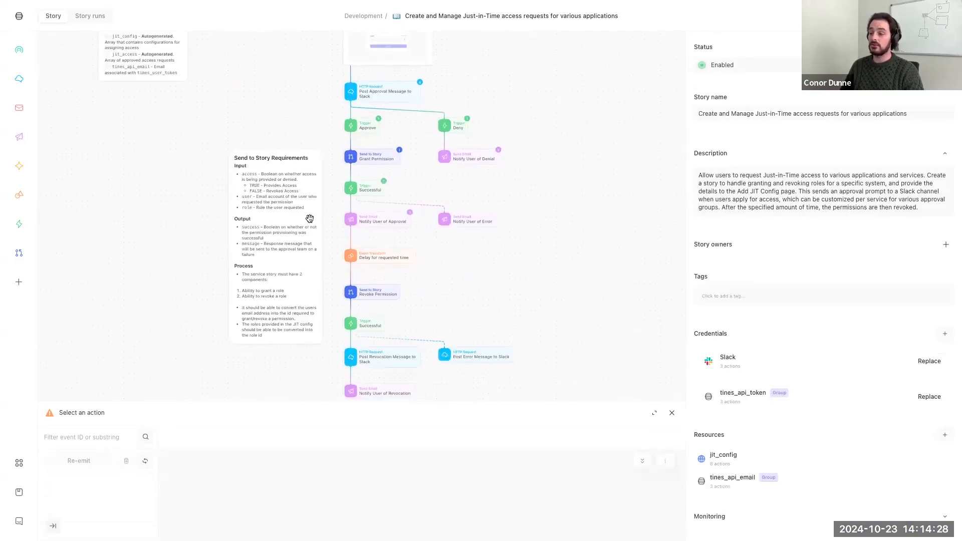
left_click(395, 260)
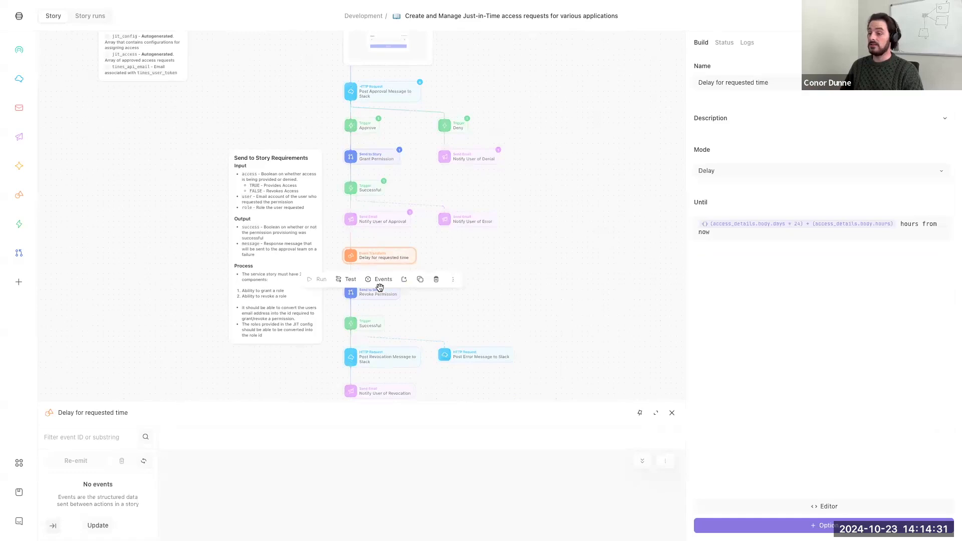
left_click(469, 250)
- Review the story flow from the access details through Revoke Permission, including the Successful trigger and the revocation notifications
scroll(355, 33, "up", 1)
scroll(355, 34, "up", 1)
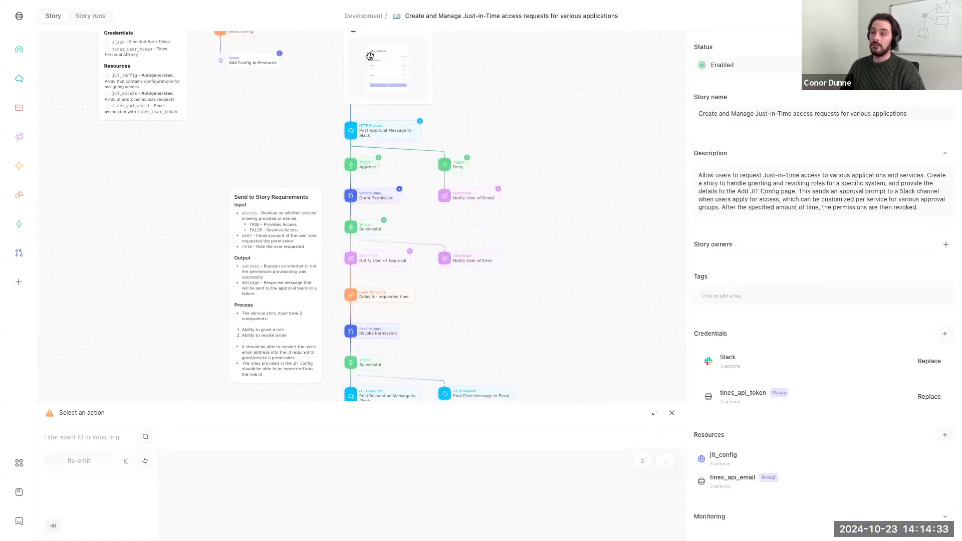
scroll(353, 62, "up", 3)
scroll(348, 185, "down", 4)
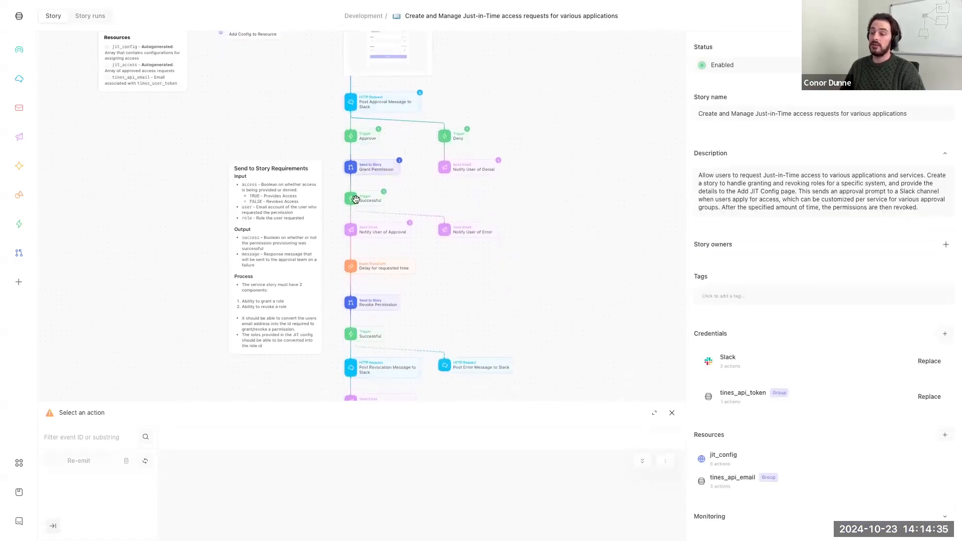
scroll(383, 298, "down", 2)
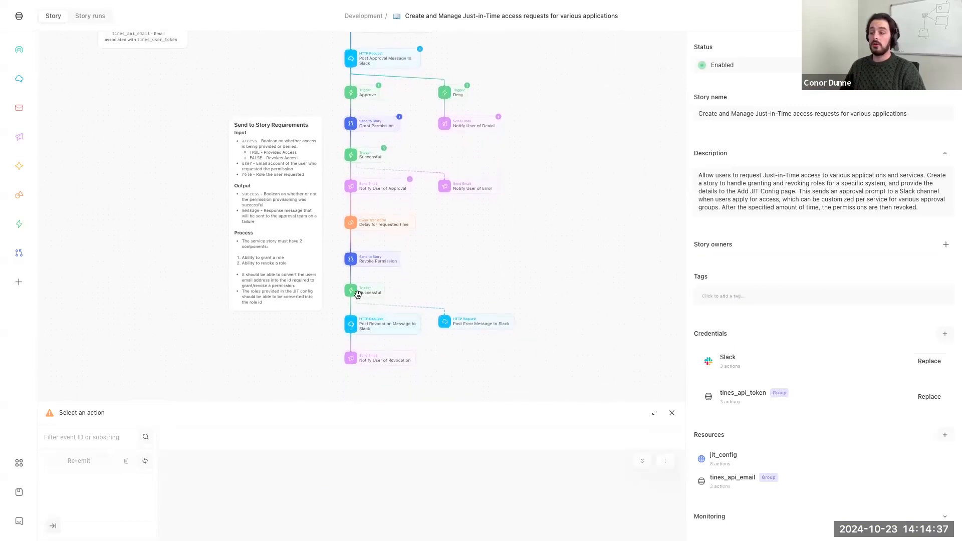
left_click(369, 291)
left_click(503, 384)
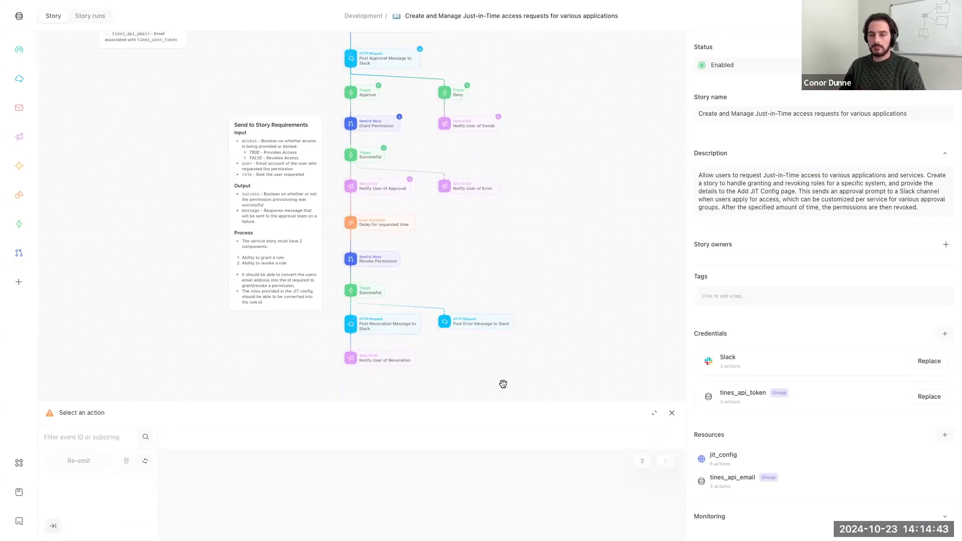
scroll(445, 313, "down", 5)
scroll(445, 313, "up", 5)
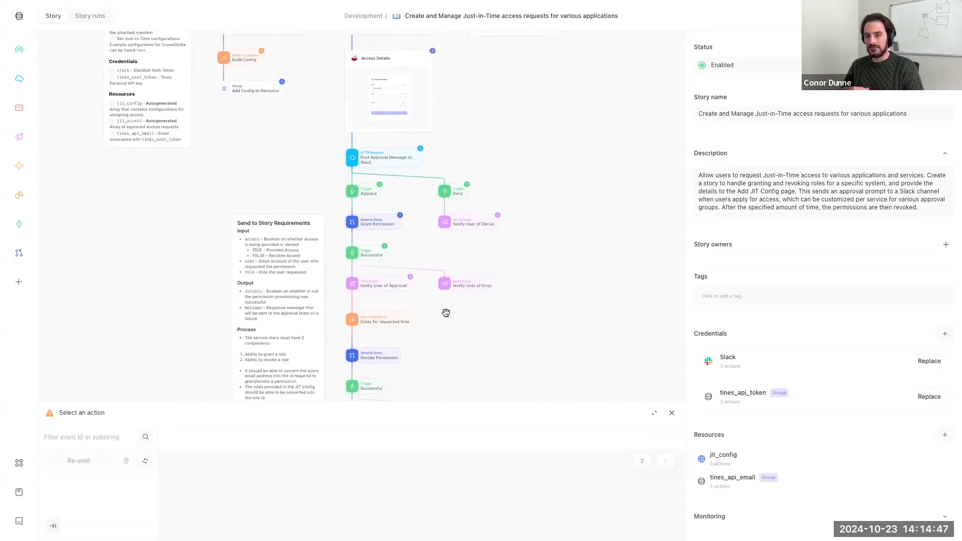